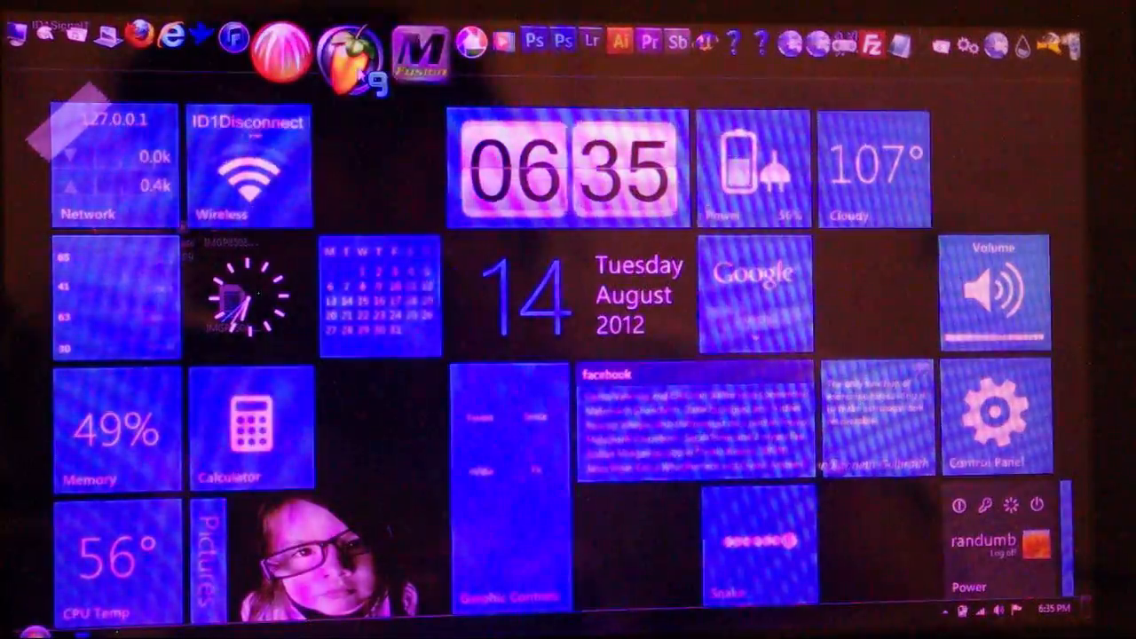
Launch FL Studio 9 from the dock icon.
{"action": "left_click", "coordinate": [350, 57]}
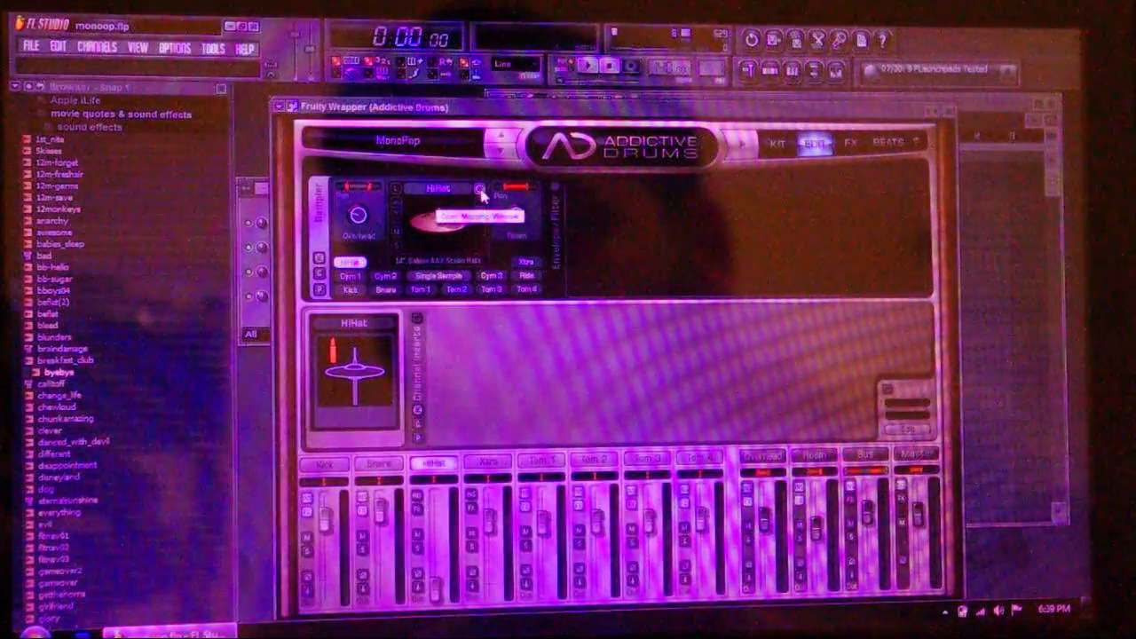
Bring up the Addictive Drums MIDI mapping window for the HiHat kit piece.
{"action": "left_click", "coordinate": [482, 194]}
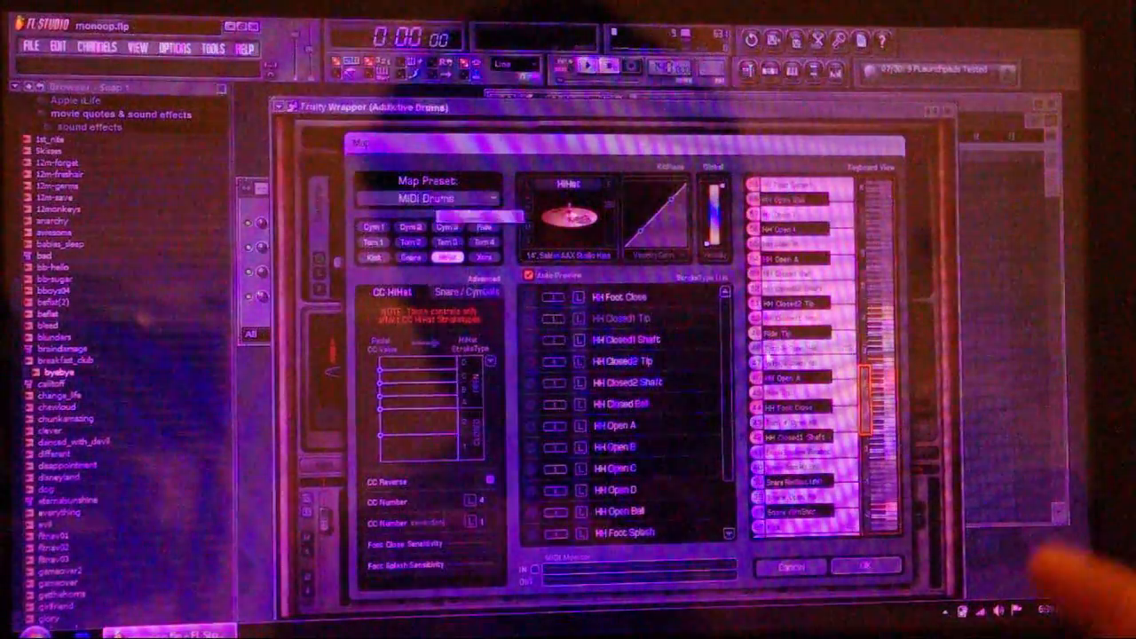
{"action": "scroll", "coordinate": [821, 333], "scroll_direction": "down", "scroll_amount": 3}
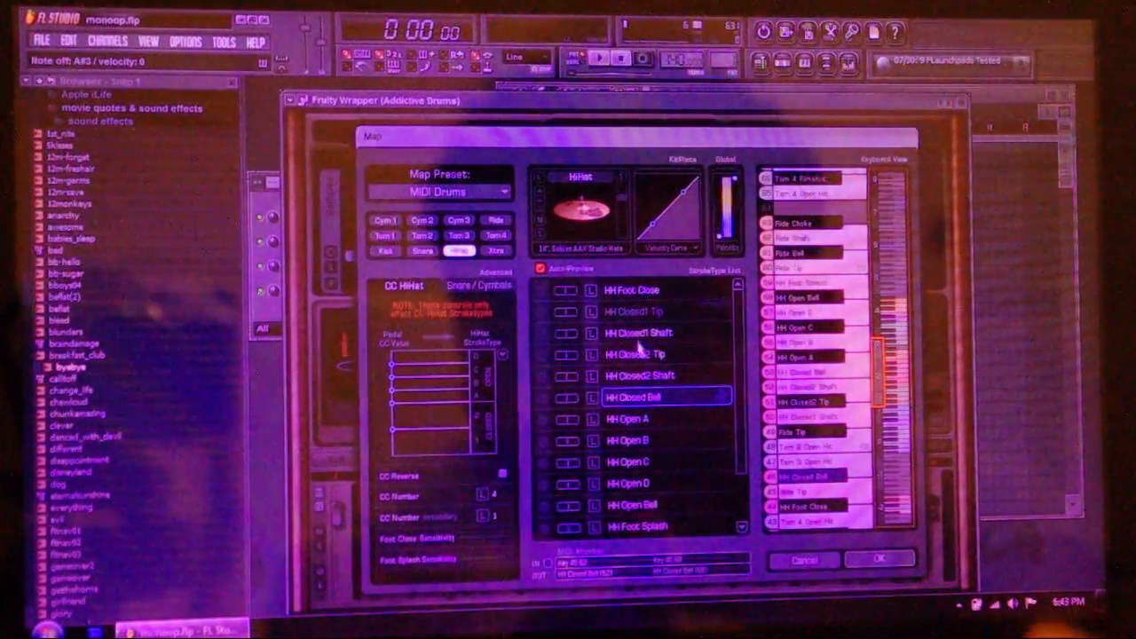
{"action": "left_click", "coordinate": [630, 419]}
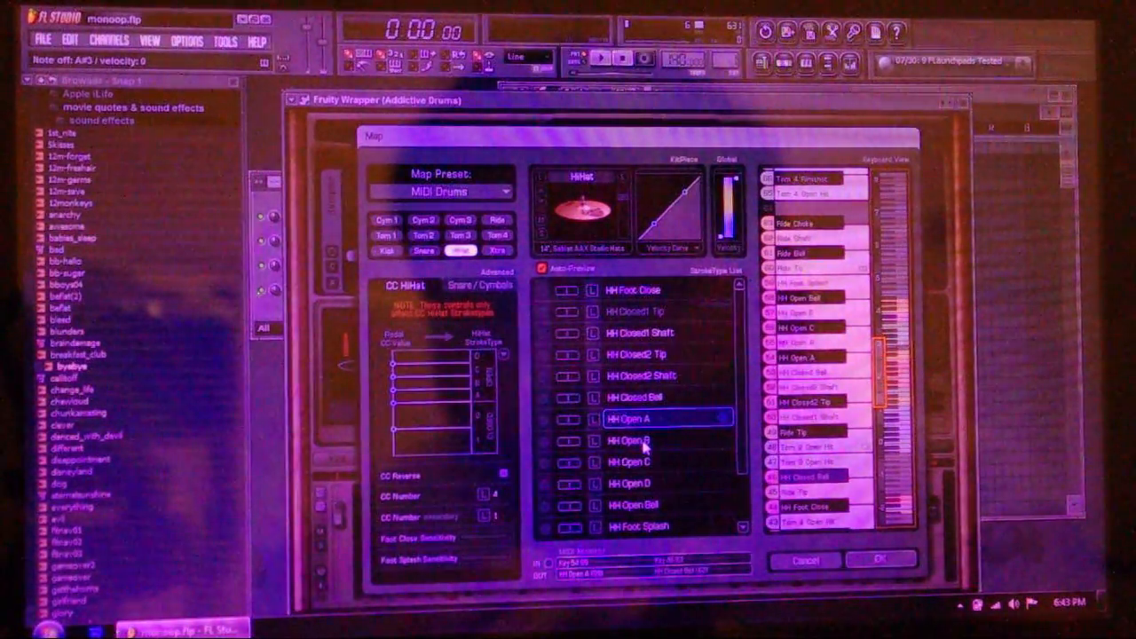
{"action": "left_click", "coordinate": [644, 444]}
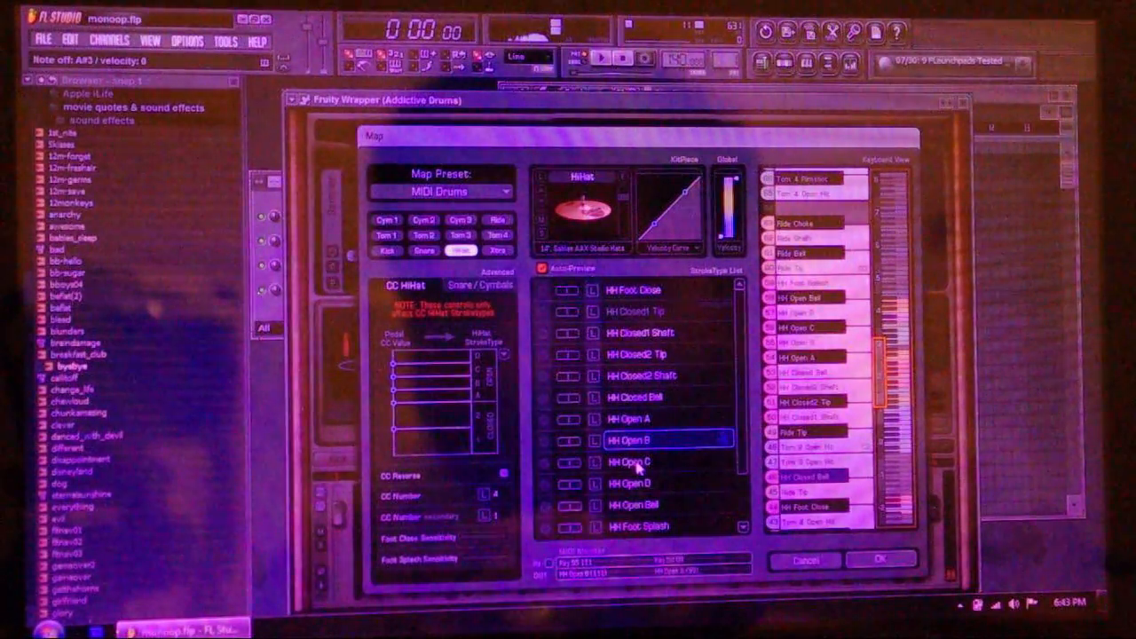
{"action": "left_click", "coordinate": [635, 465]}
{"action": "left_click", "coordinate": [634, 486]}
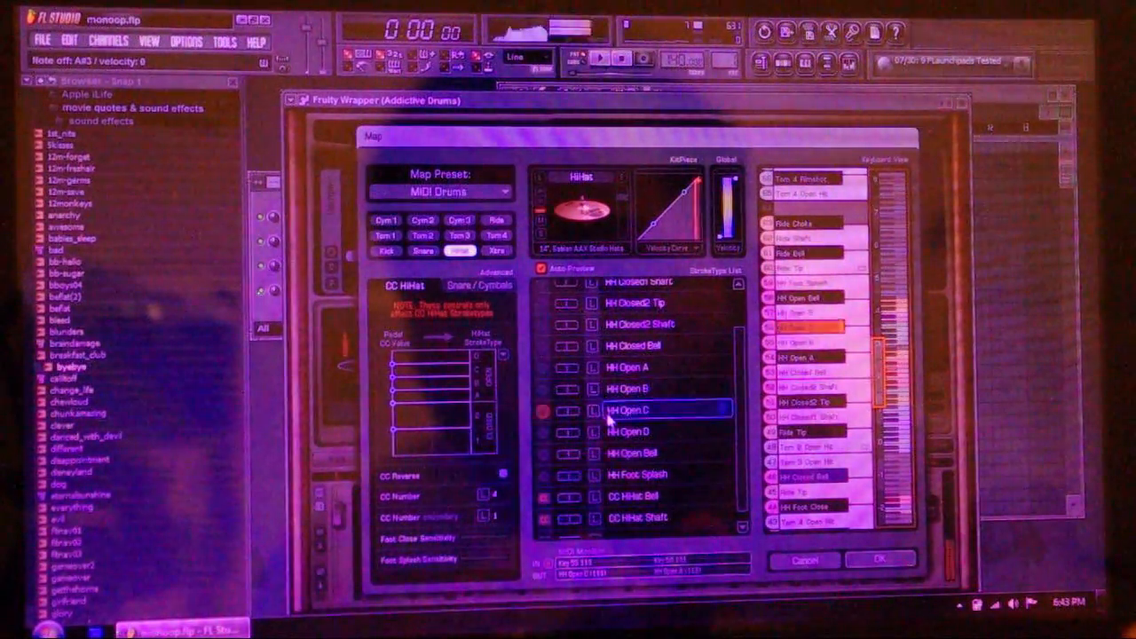
{"action": "left_click", "coordinate": [632, 410]}
{"action": "left_click", "coordinate": [630, 390]}
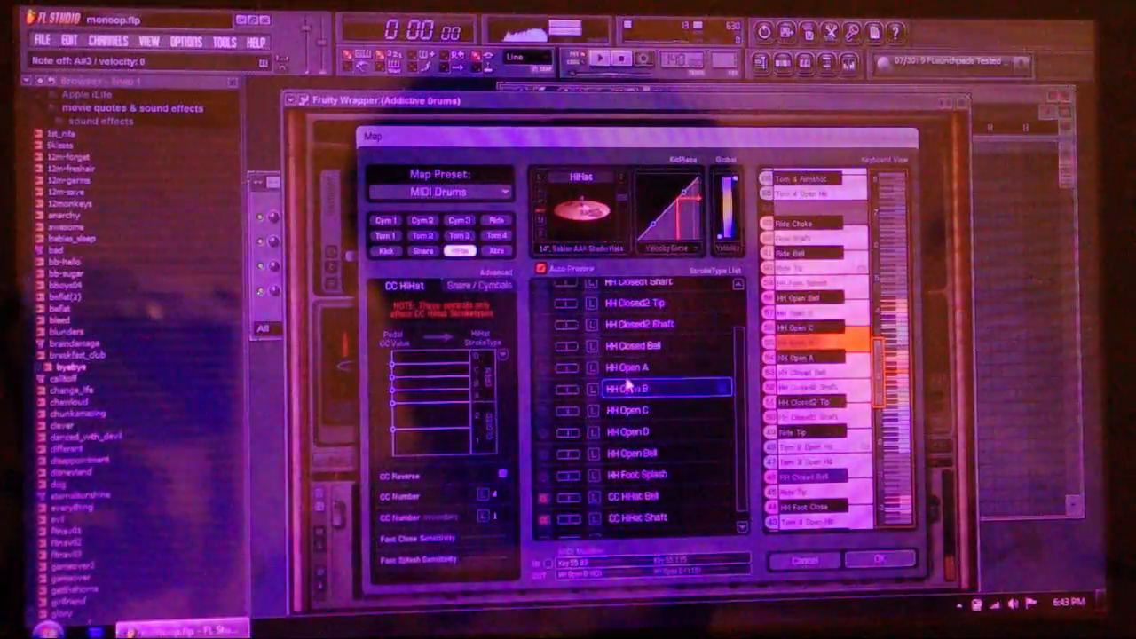
{"action": "left_click", "coordinate": [628, 370]}
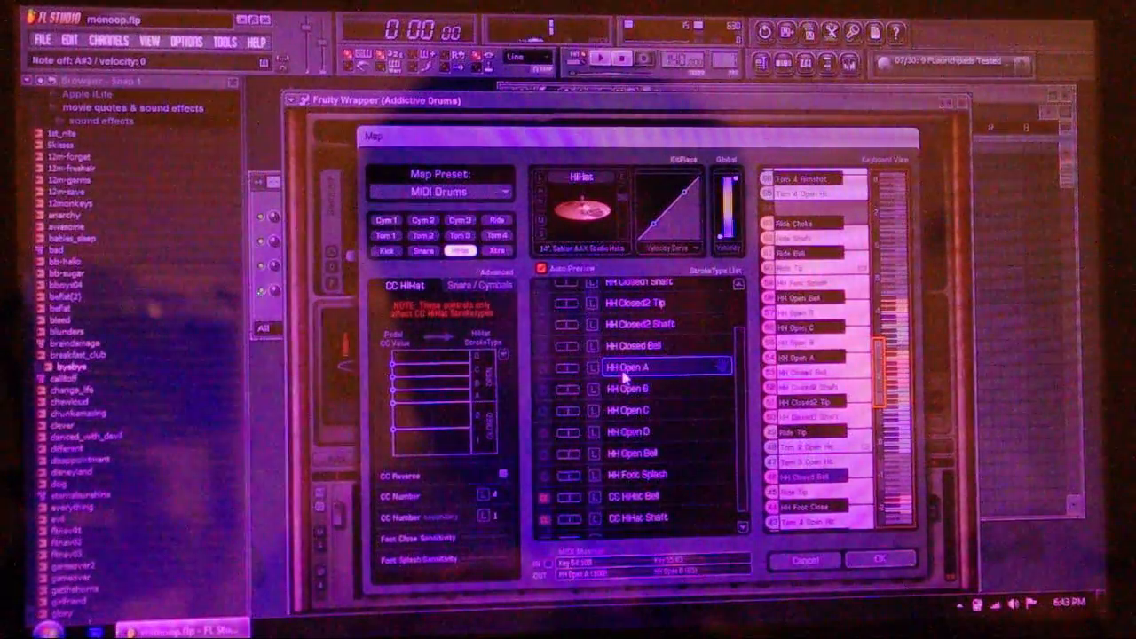
Arm MIDI Learn on HH Open A so the next drum pad hit assigns its note.
{"action": "left_click", "coordinate": [592, 370]}
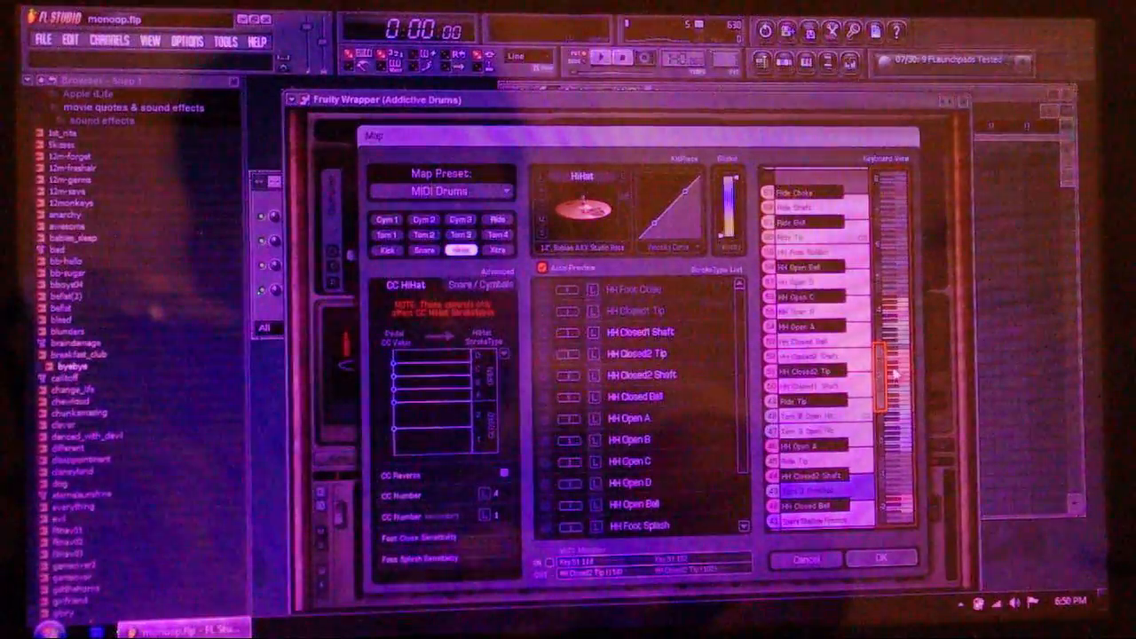
{"action": "scroll", "coordinate": [884, 388], "scroll_direction": "down", "scroll_amount": 4}
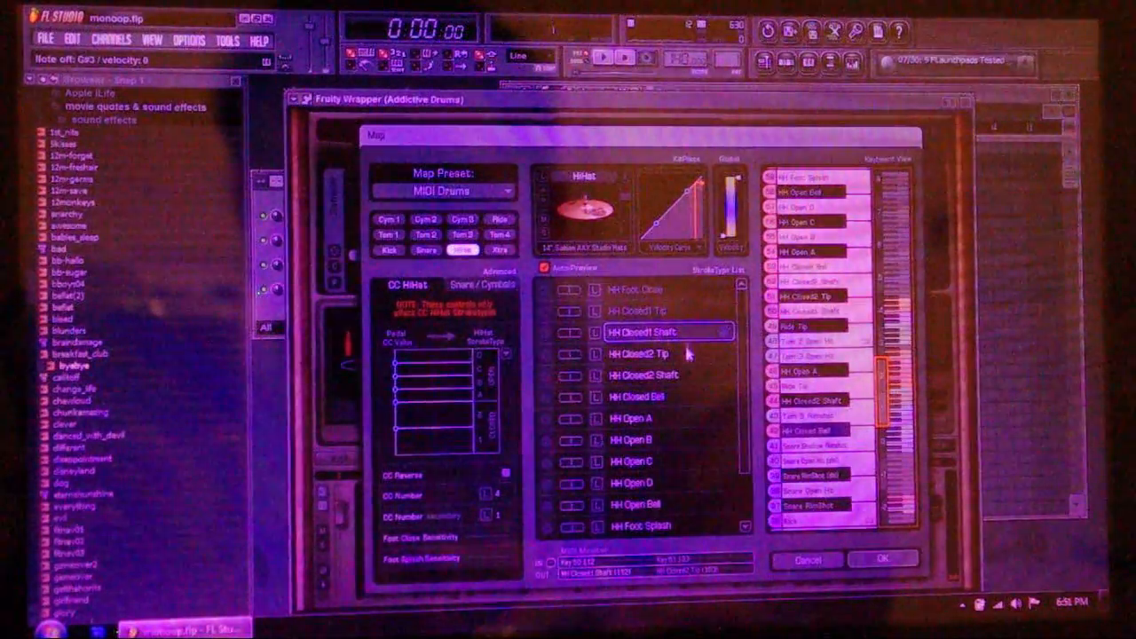
{"action": "left_click", "coordinate": [639, 504]}
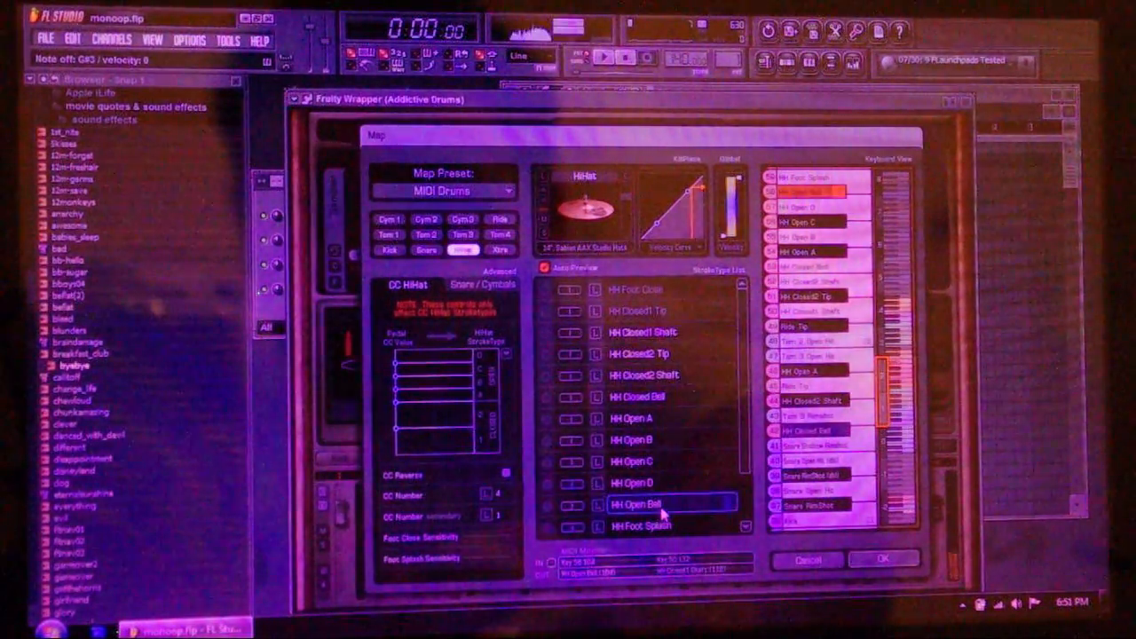
{"action": "scroll", "coordinate": [674, 480], "scroll_direction": "down", "scroll_amount": 2}
{"action": "scroll", "coordinate": [742, 483], "scroll_direction": "down", "scroll_amount": 1}
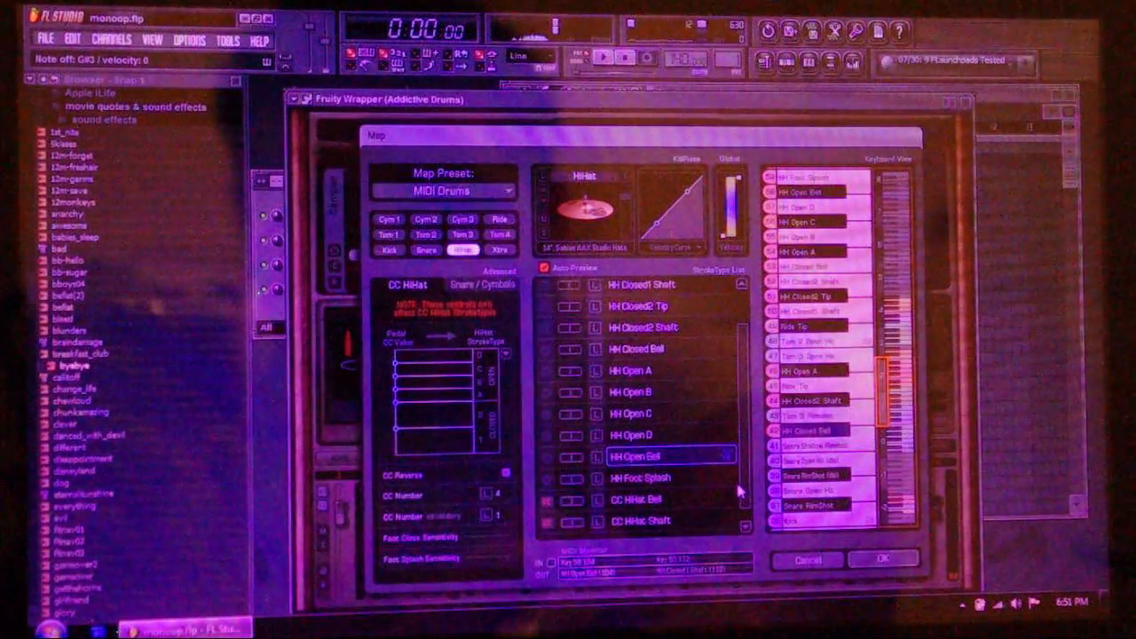
{"action": "left_click", "coordinate": [705, 493]}
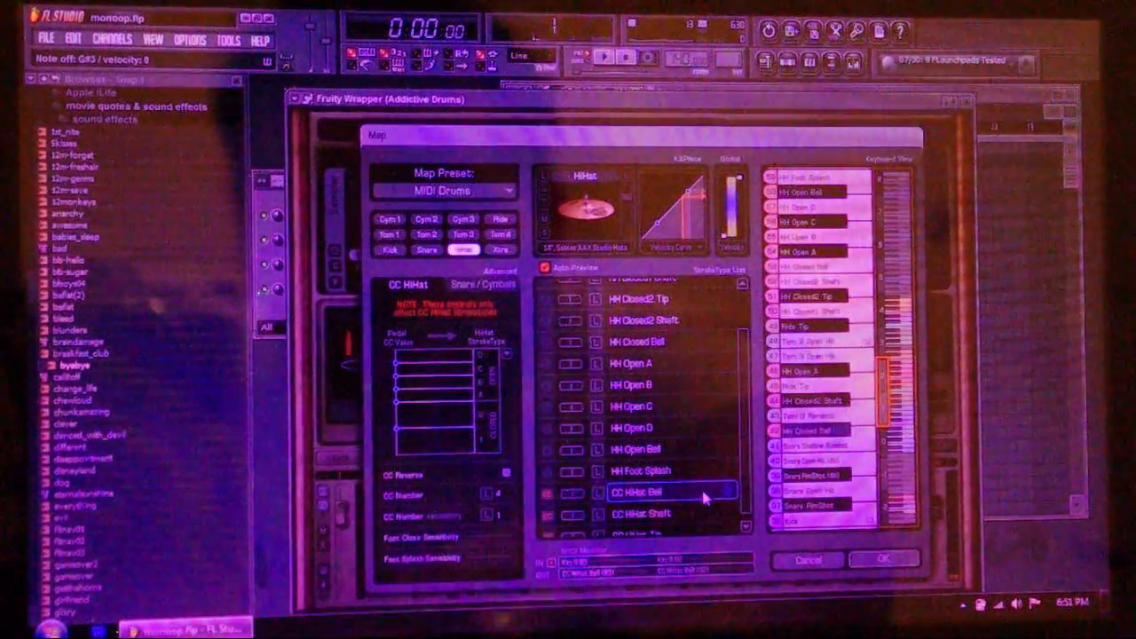
{"action": "scroll", "coordinate": [750, 417], "scroll_direction": "up", "scroll_amount": 1}
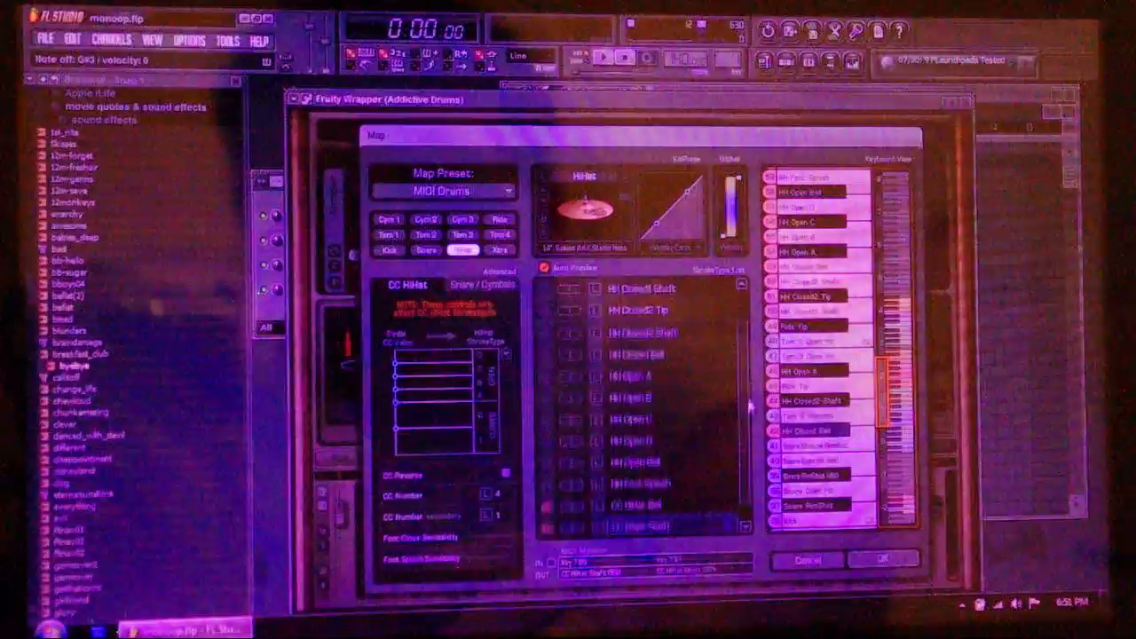
{"action": "scroll", "coordinate": [750, 408], "scroll_direction": "up", "scroll_amount": 2}
{"action": "left_click", "coordinate": [677, 355]}
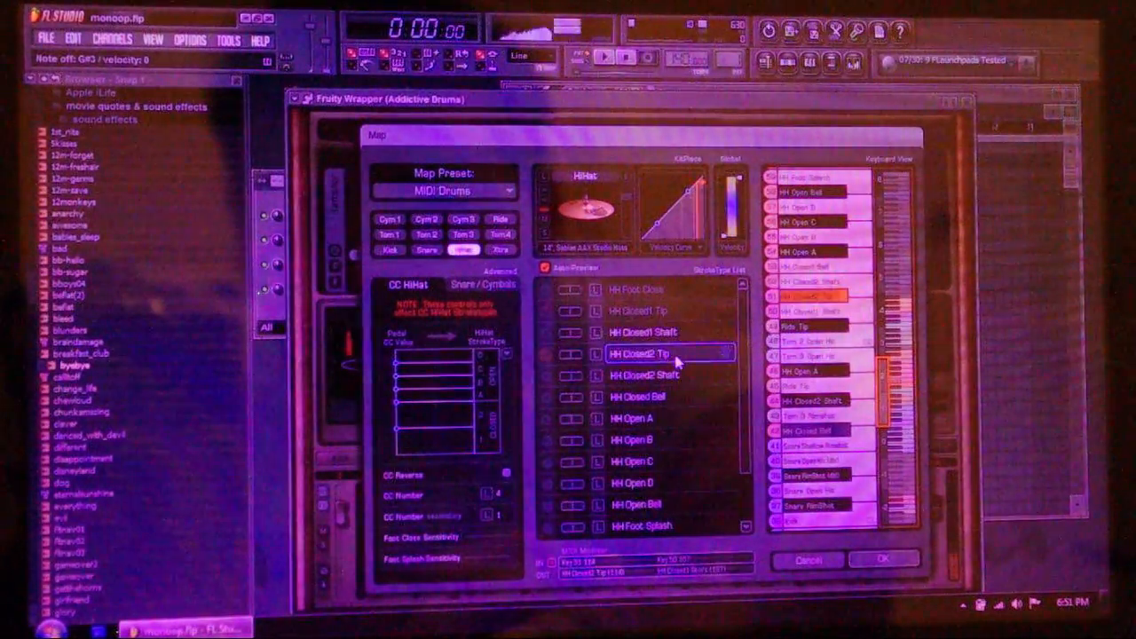
{"action": "left_click", "coordinate": [674, 376]}
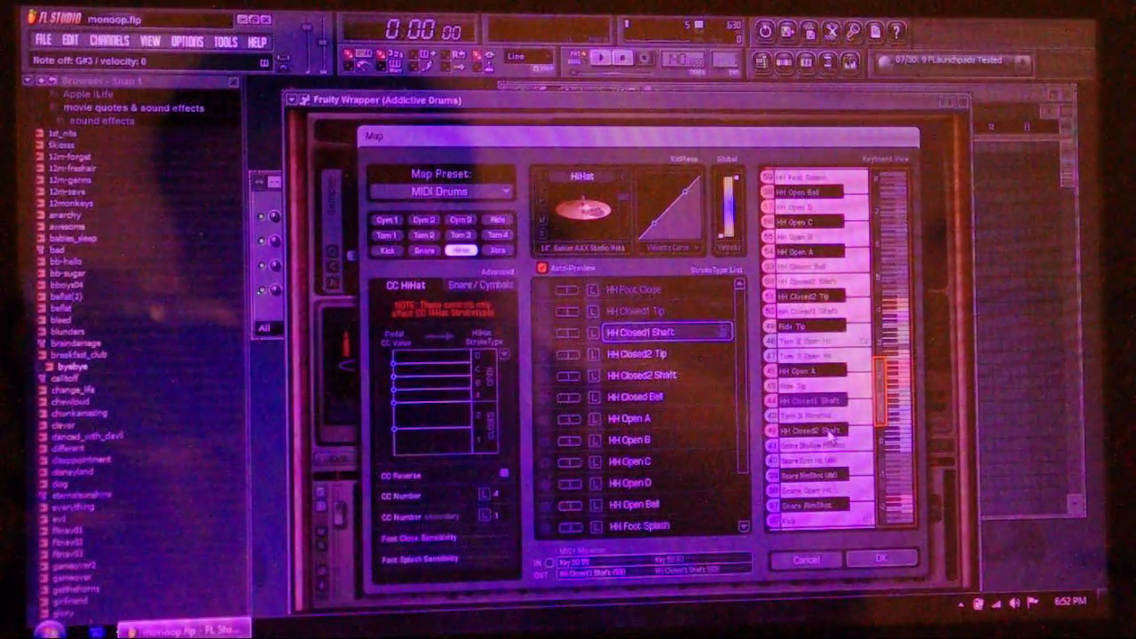
Confirm the hi-hat pad assignments with OK and return to the KIT page.
{"action": "left_click", "coordinate": [880, 559]}
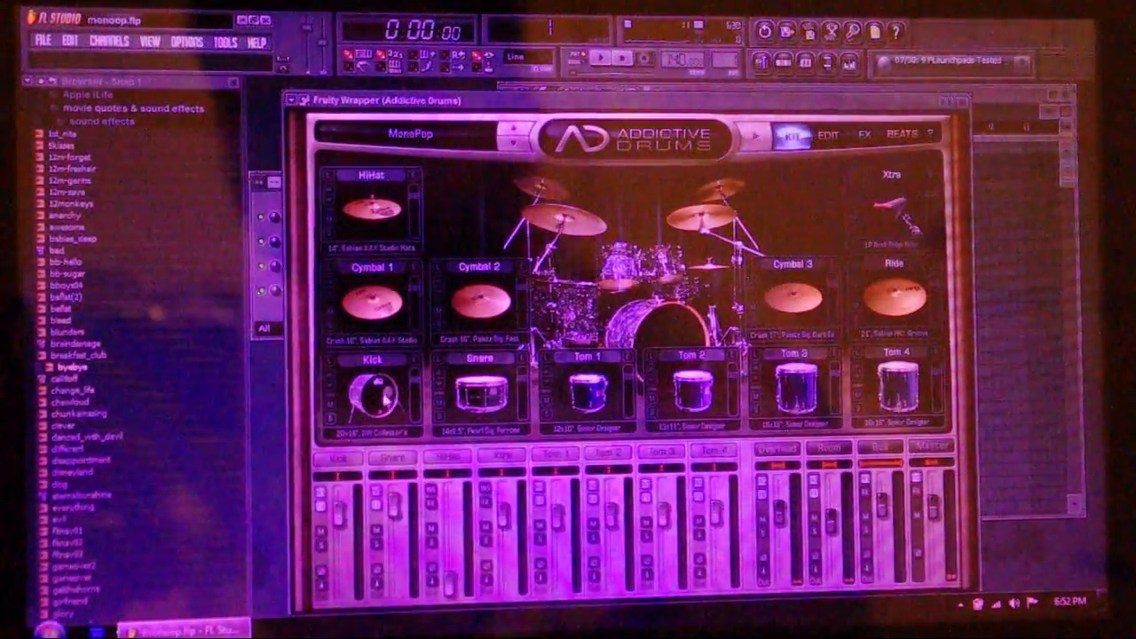
Select the Kick hit in the kick drum's map and arm MIDI Learn for a pad hit.
{"action": "left_click", "coordinate": [415, 362]}
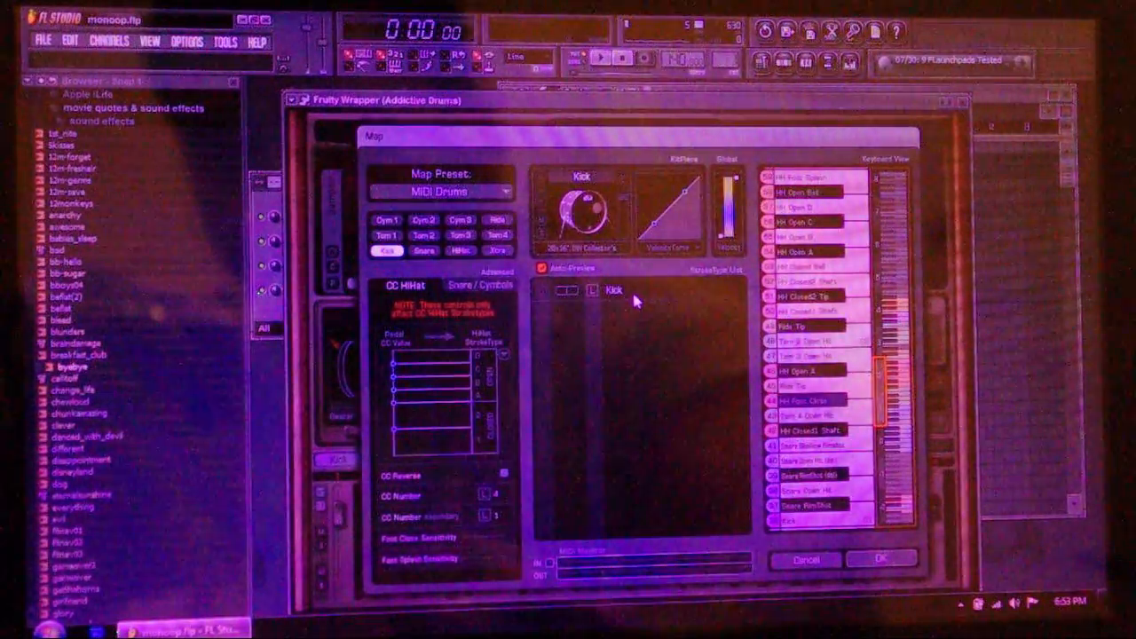
{"action": "left_click", "coordinate": [632, 290]}
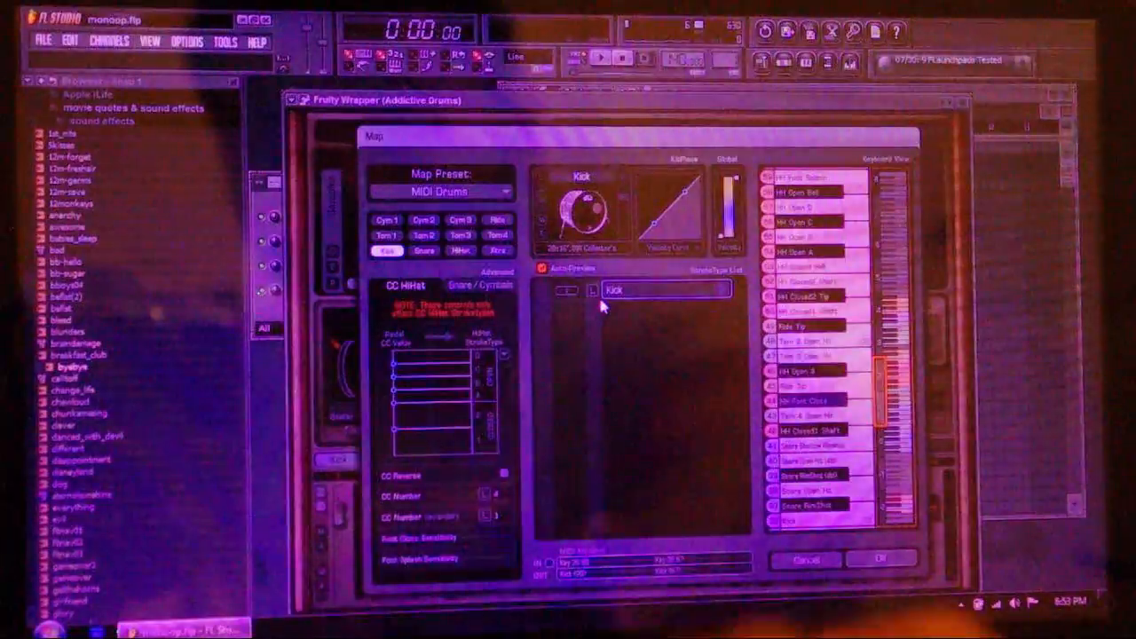
{"action": "left_click", "coordinate": [591, 290]}
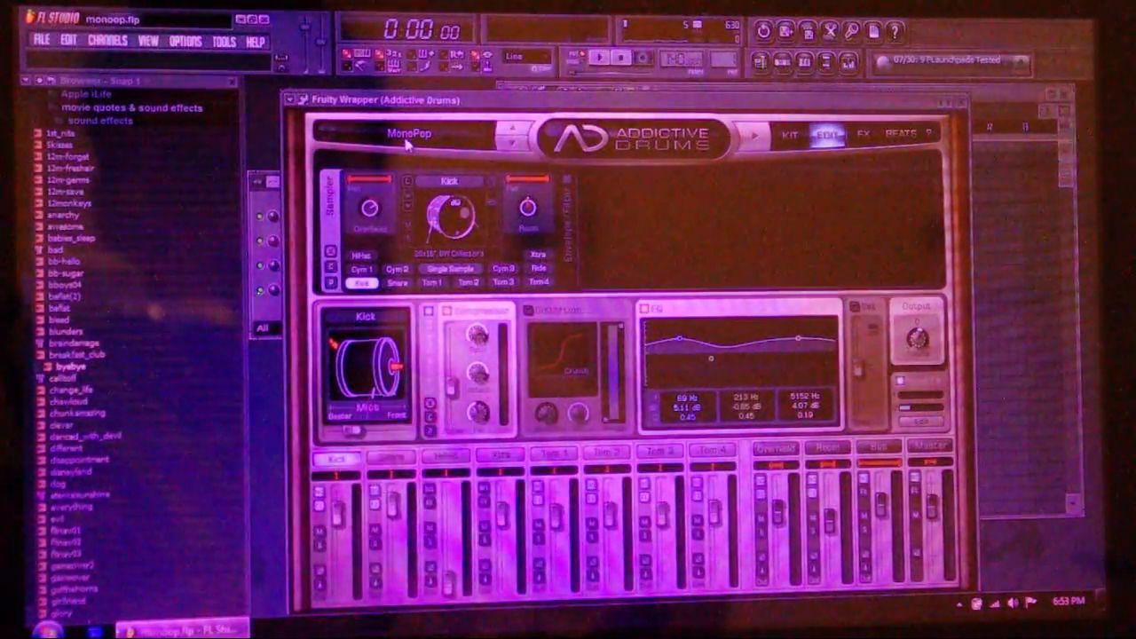
Audition the Tom 2 pad from the KIT page and bring up its EDIT settings.
{"action": "left_click", "coordinate": [788, 134]}
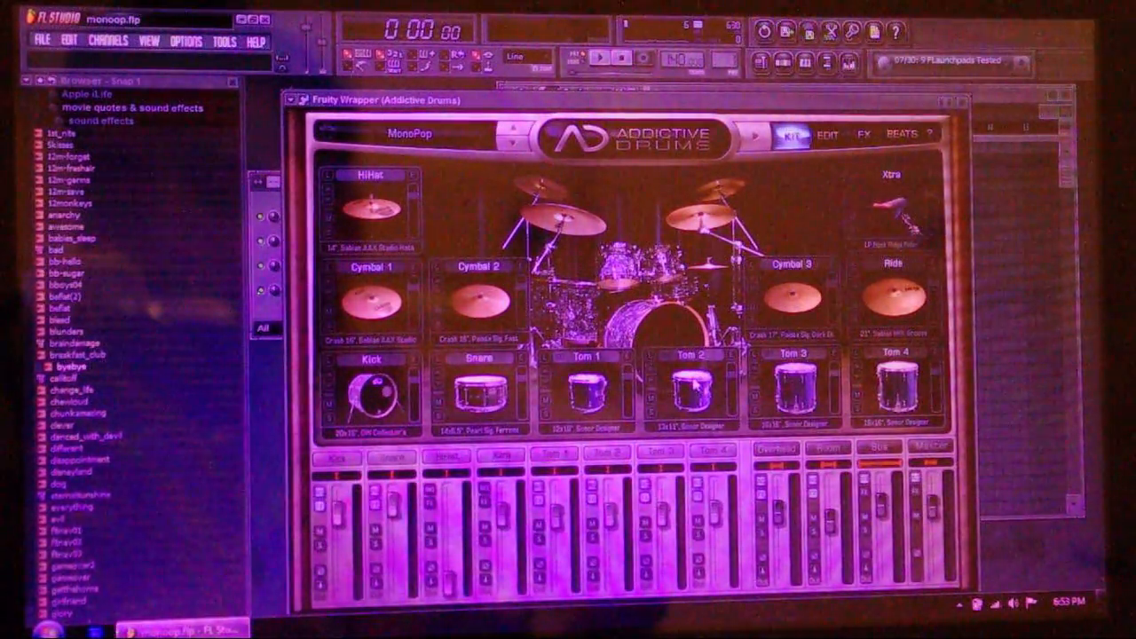
{"action": "left_click", "coordinate": [699, 388]}
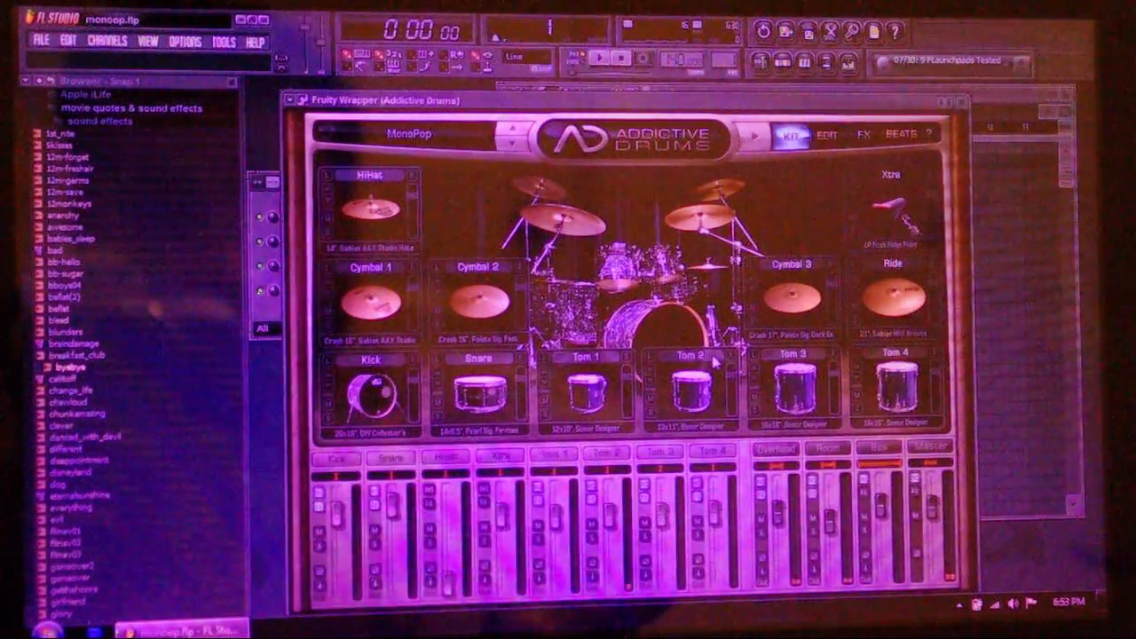
{"action": "left_click", "coordinate": [731, 359]}
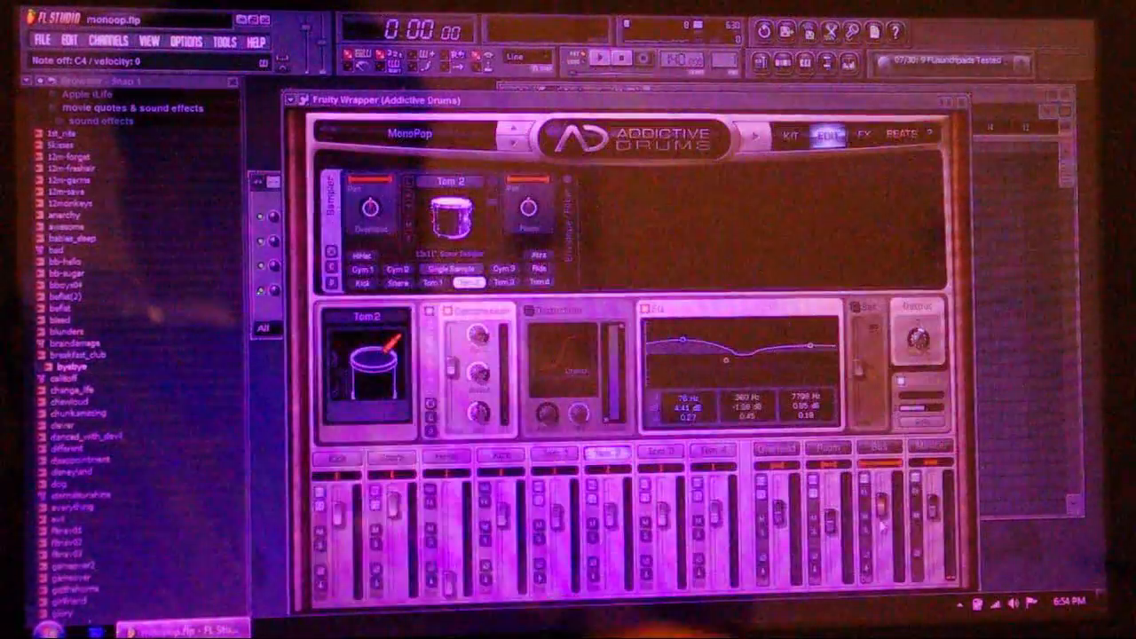
Learn Tom 3's open hit from a pad in its map, confirm with OK, and return to KIT.
{"action": "left_click", "coordinate": [791, 134]}
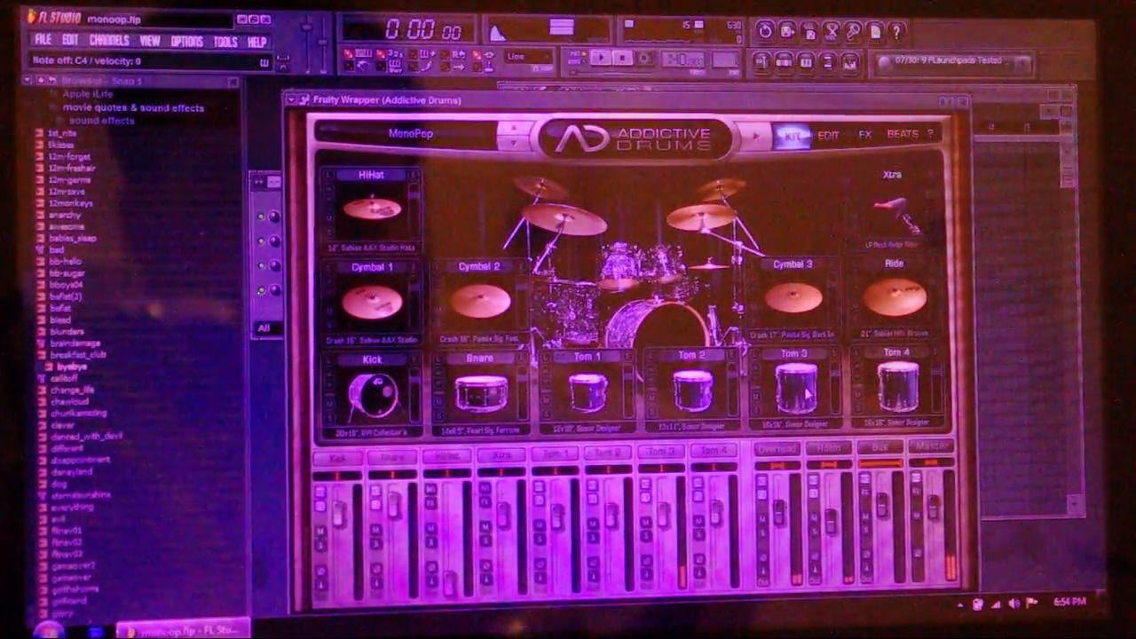
{"action": "left_click", "coordinate": [834, 357]}
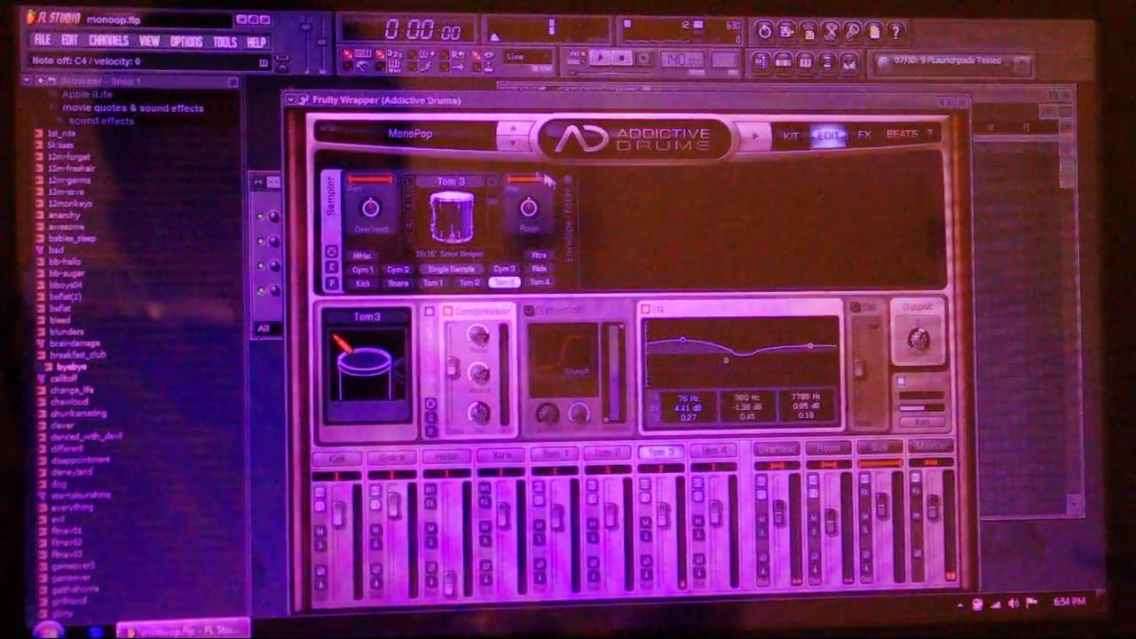
{"action": "left_click", "coordinate": [503, 185]}
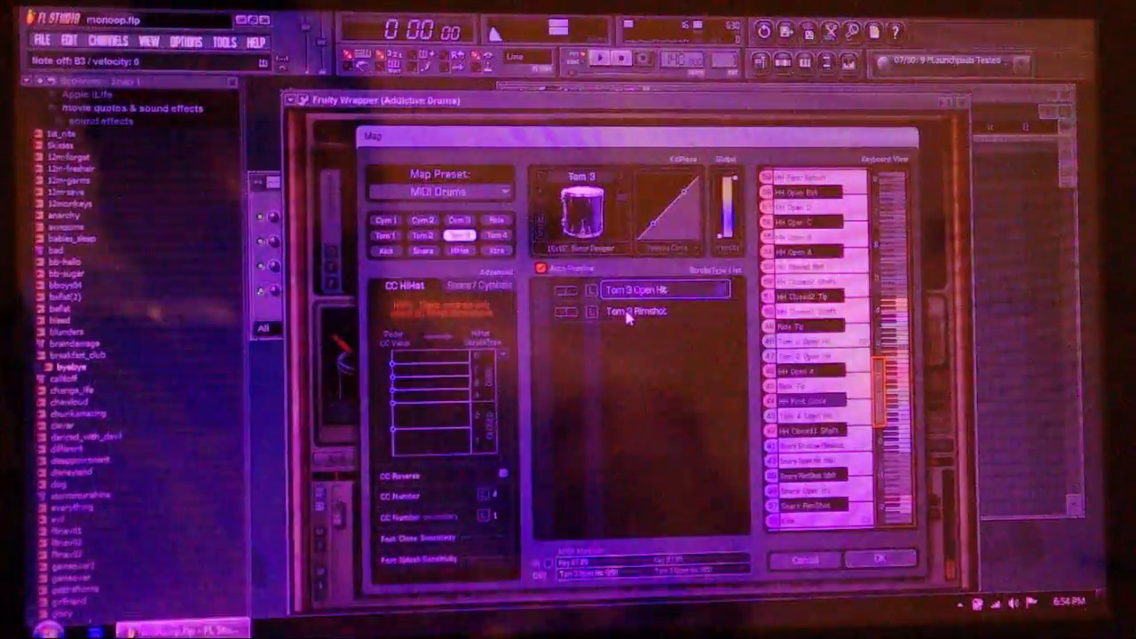
{"action": "left_click", "coordinate": [868, 556]}
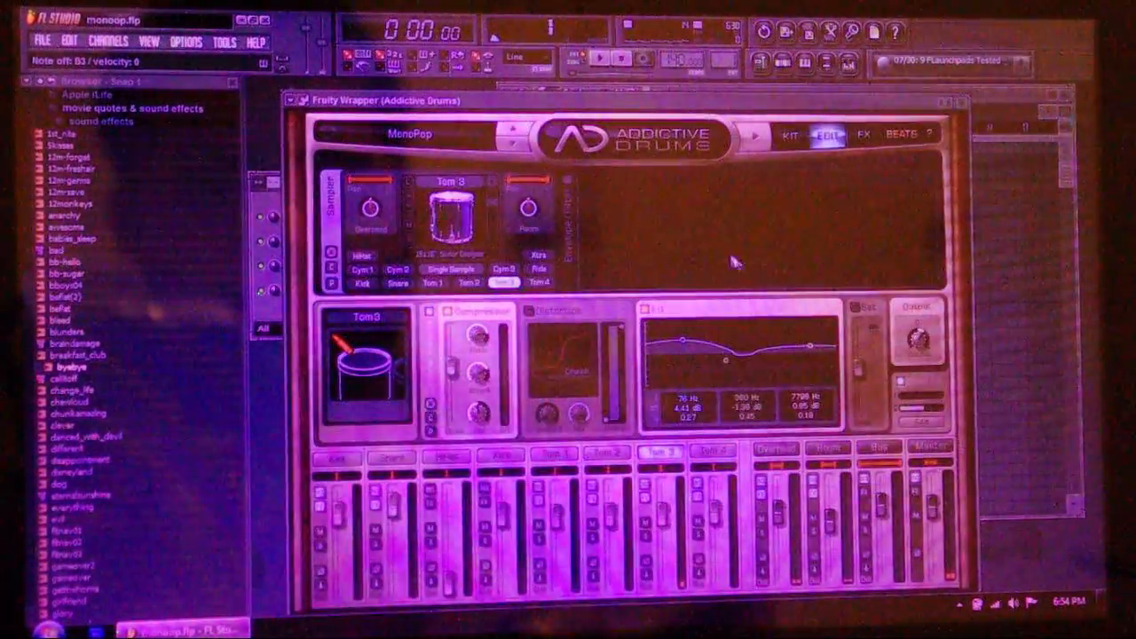
{"action": "left_click", "coordinate": [791, 134]}
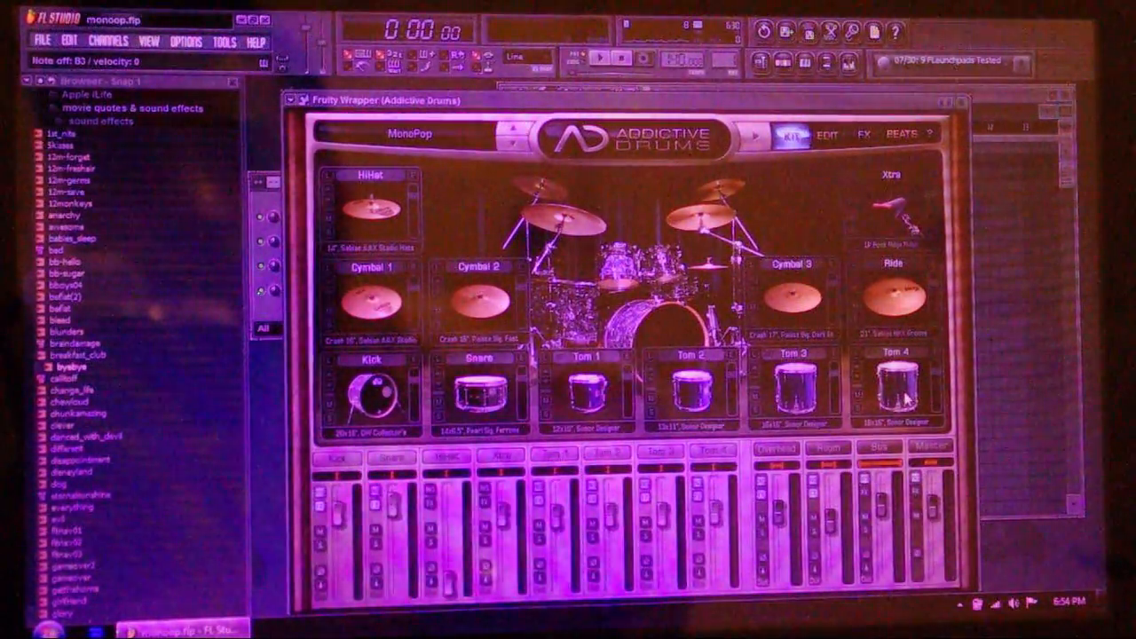
Learn Tom 4's open hit note from a pad in its map and return to the KIT page.
{"action": "left_click", "coordinate": [939, 353]}
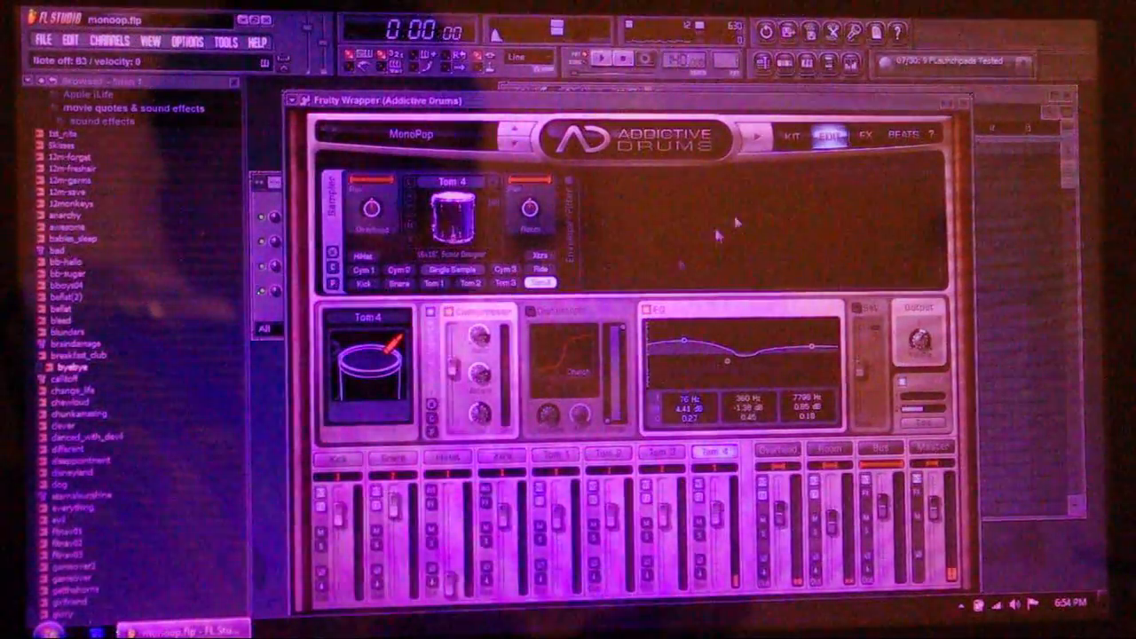
{"action": "left_click", "coordinate": [494, 184]}
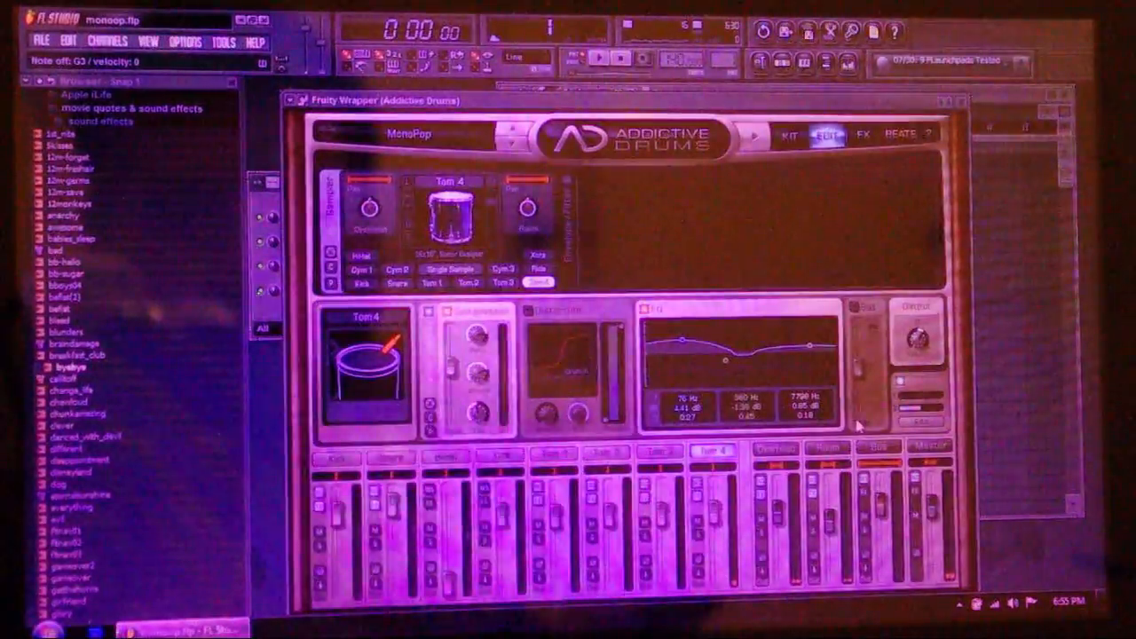
{"action": "left_click", "coordinate": [789, 134]}
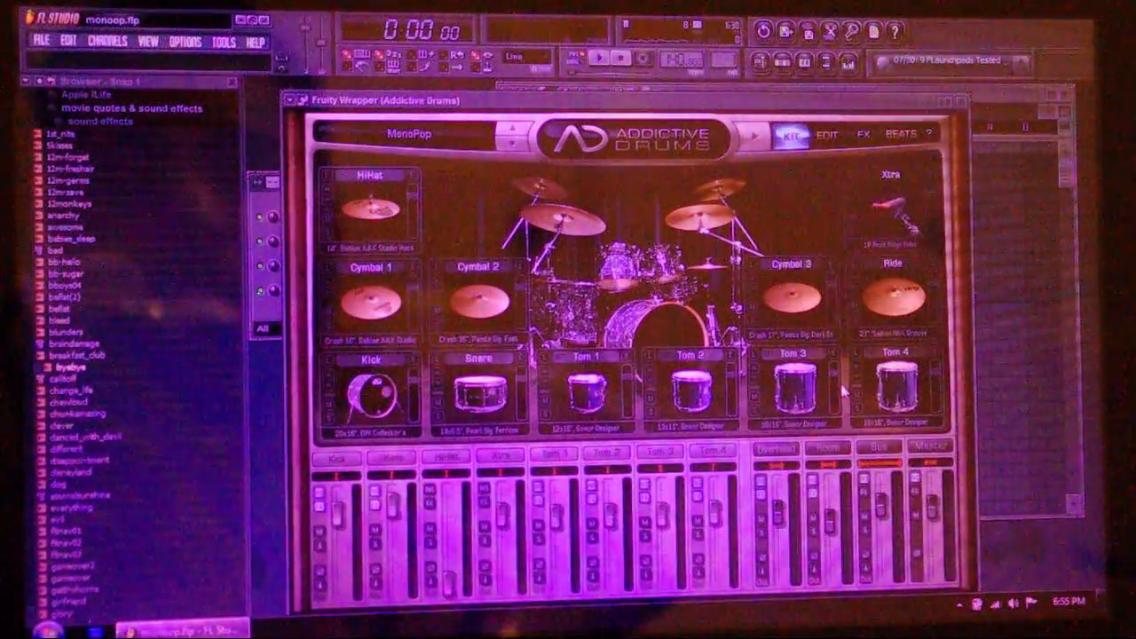
Audition the snare, bring up its map and select Snare RimShot and Snare Open Hit strokes.
{"action": "left_click", "coordinate": [483, 395]}
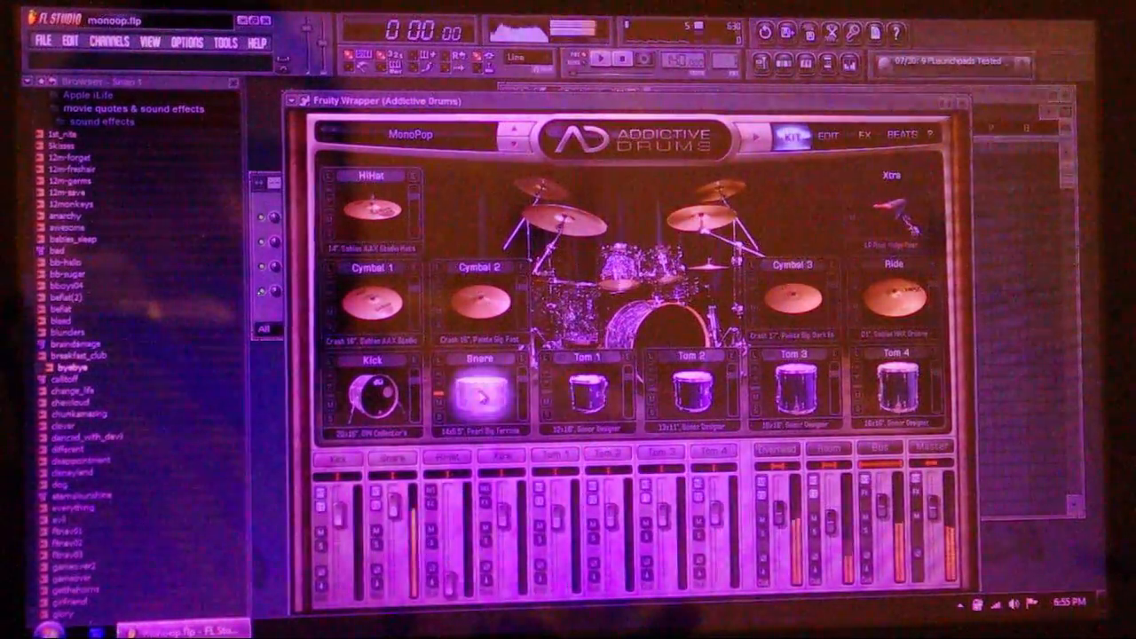
{"action": "double_click", "coordinate": [525, 357]}
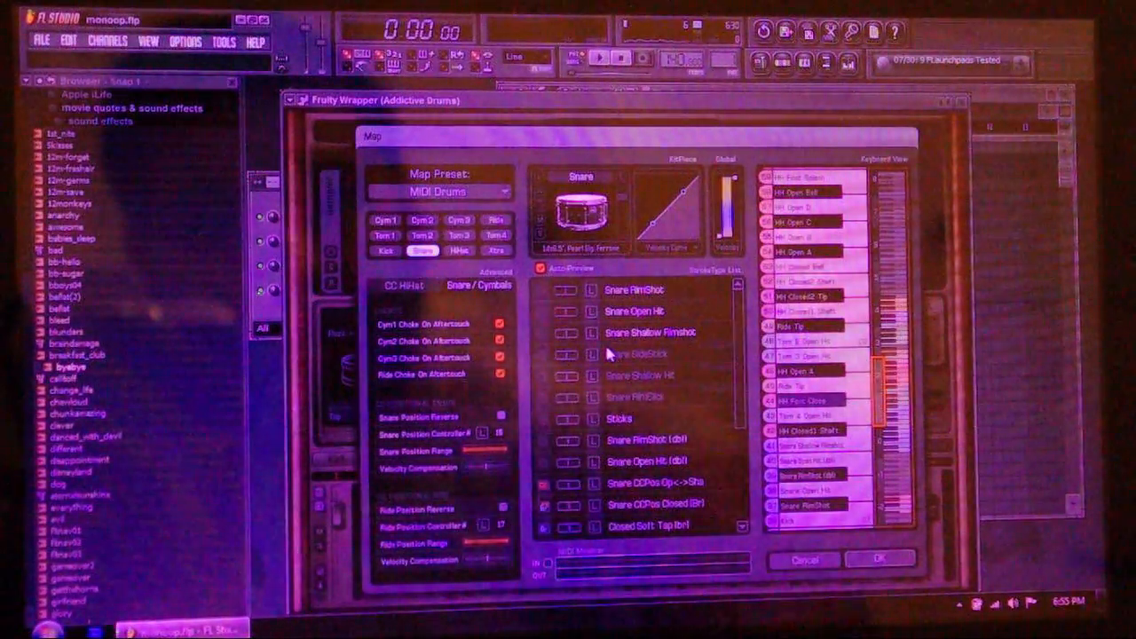
{"action": "left_click", "coordinate": [635, 290]}
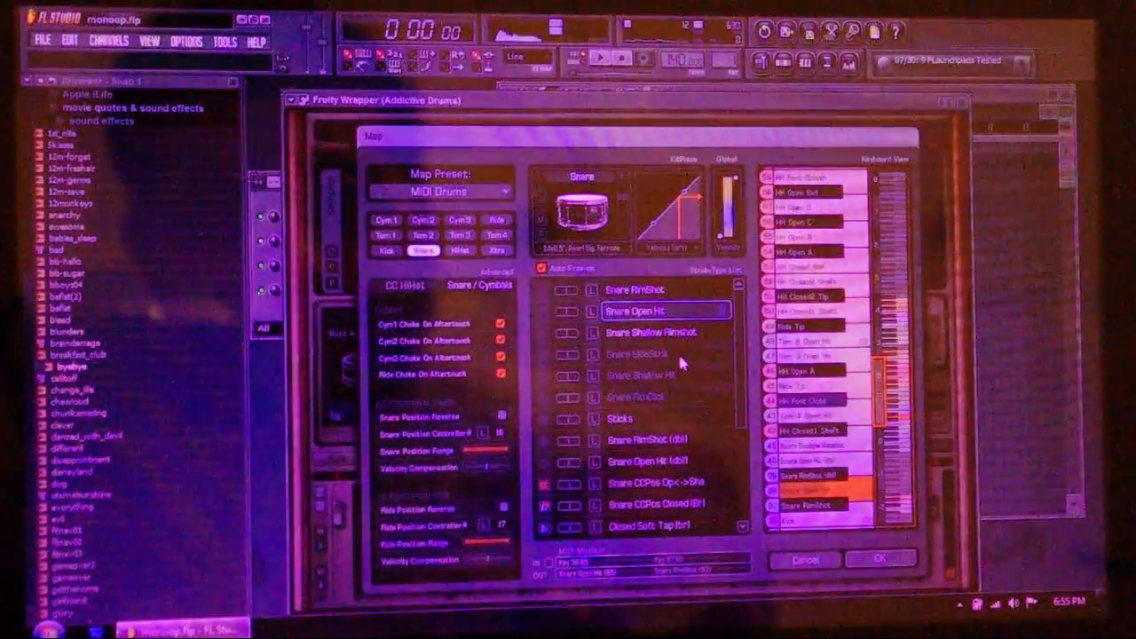
{"action": "left_click", "coordinate": [657, 332]}
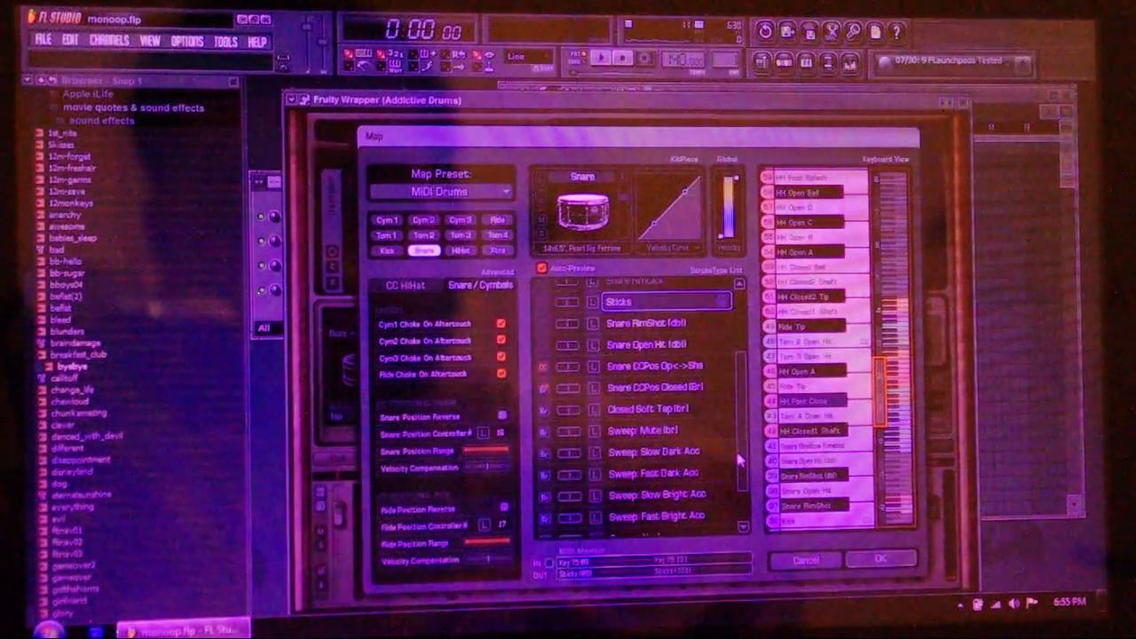
{"action": "scroll", "coordinate": [739, 459], "scroll_direction": "up", "scroll_amount": 1}
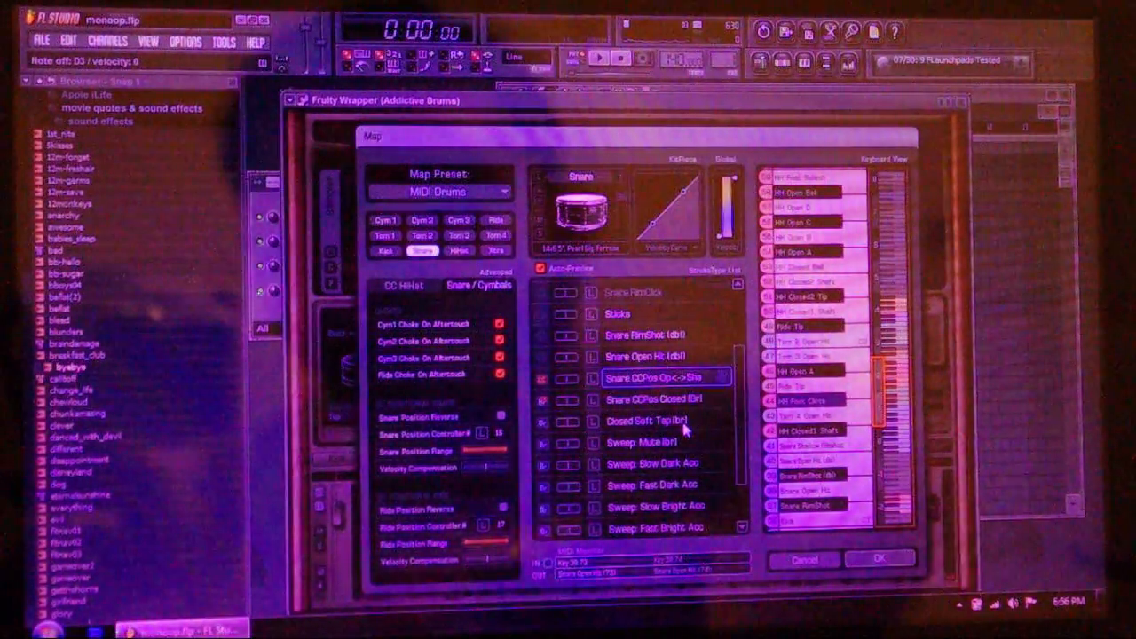
{"action": "scroll", "coordinate": [738, 415], "scroll_direction": "down", "scroll_amount": 3}
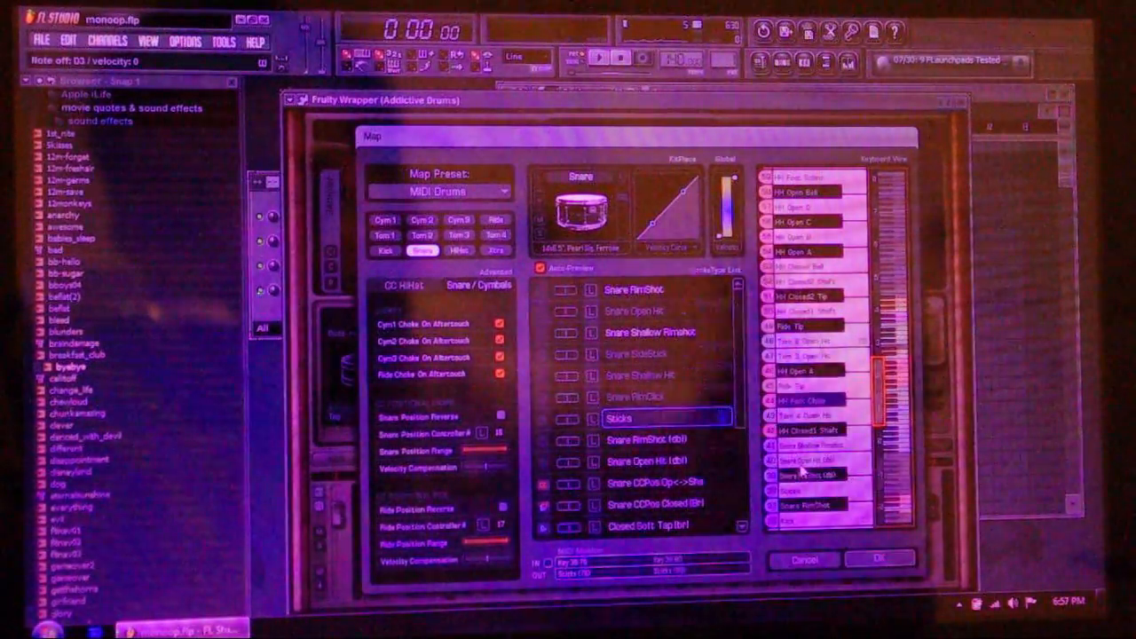
Confirm the Sticks stroke assignment with OK, returning to the Snare edit page.
{"action": "left_click", "coordinate": [876, 561]}
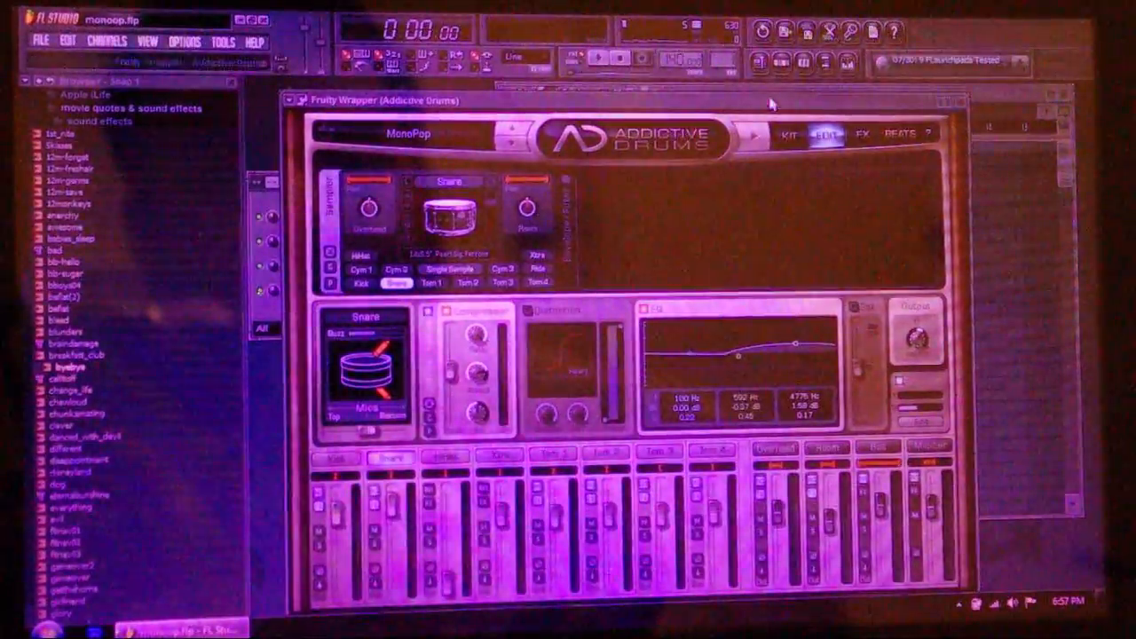
Return to the kit overview, then bring up the Ride piece's editing page.
{"action": "left_click", "coordinate": [789, 134]}
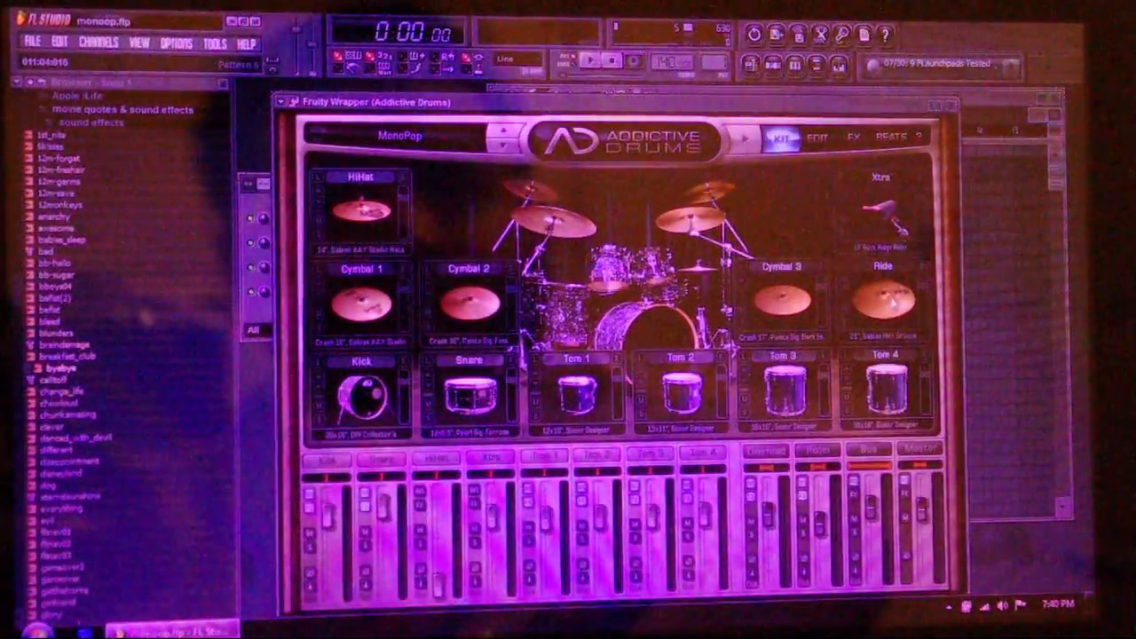
{"action": "left_click", "coordinate": [923, 267]}
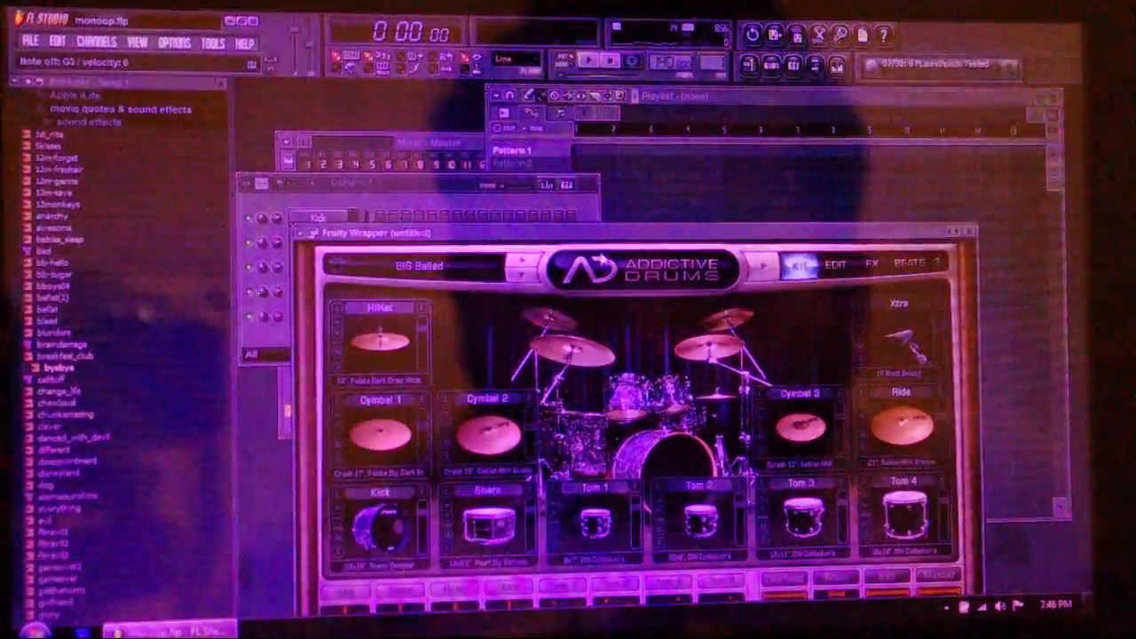
Save the current Addictive Drums setup as a preset named 'stick'.
{"action": "left_click_drag", "start_coordinate": [603, 231], "coordinate": [592, 108]}
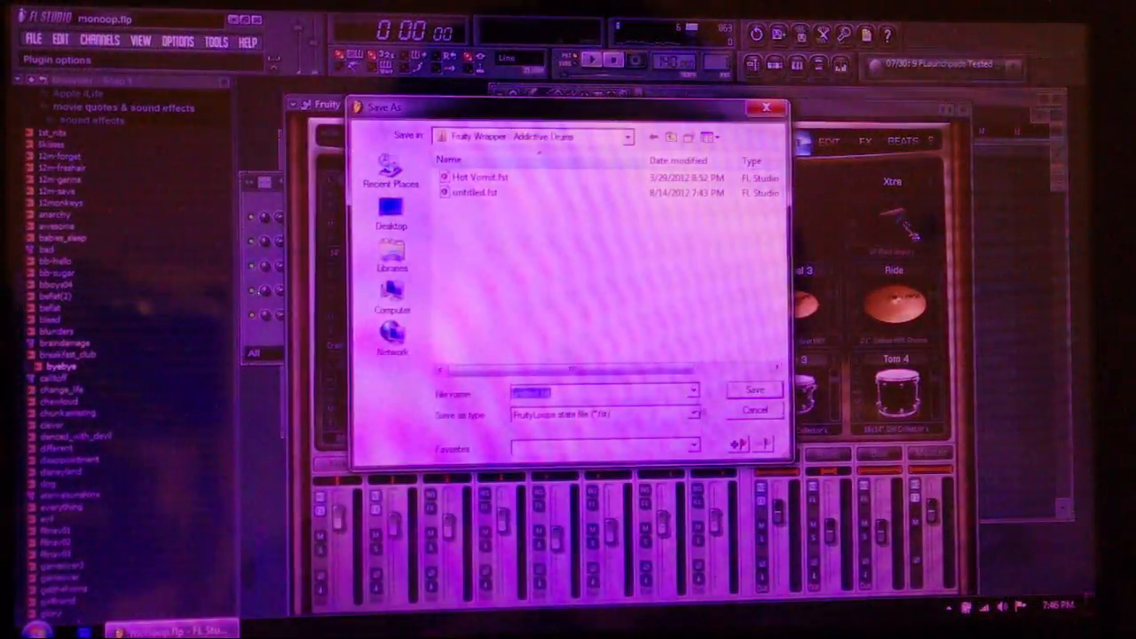
{"action": "type", "text": "s"}
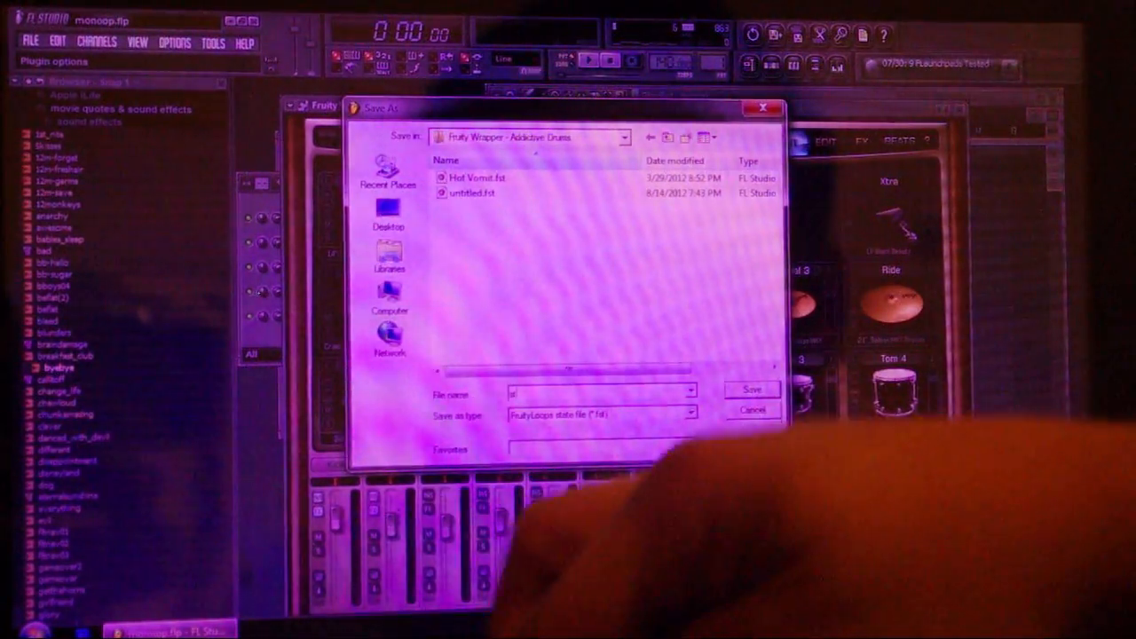
{"action": "type", "text": "tick"}
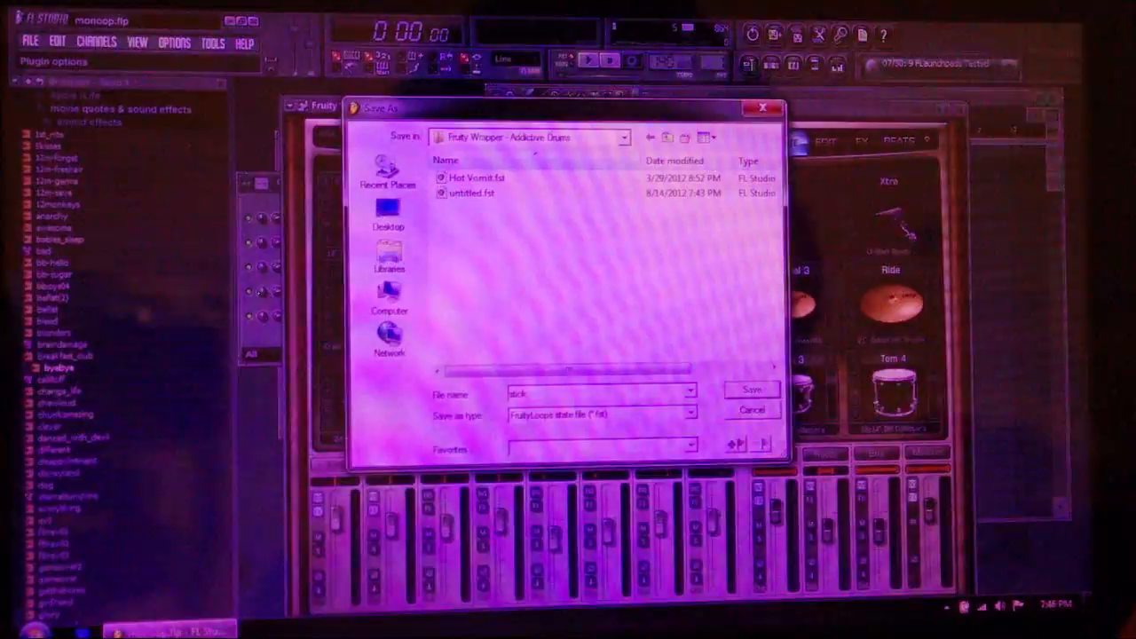
{"action": "key", "text": "Return"}
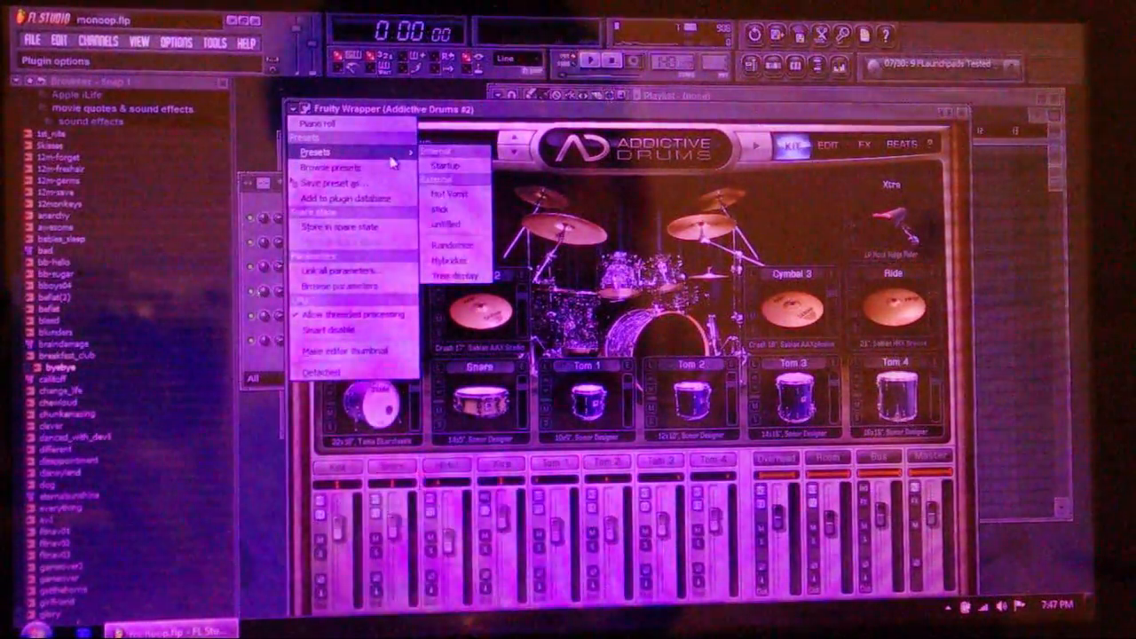
{"action": "mouse_move", "coordinate": [351, 152]}
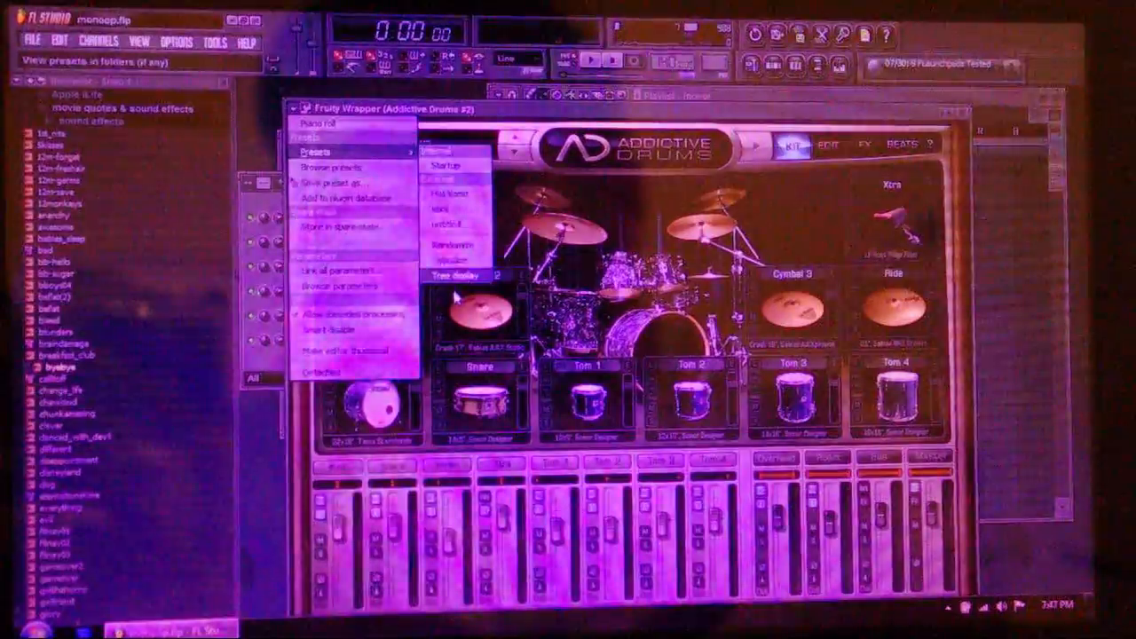
Load the 'stick' preset into the second instance and play a G note to test the BIG Ballad kit.
{"action": "left_click", "coordinate": [460, 214]}
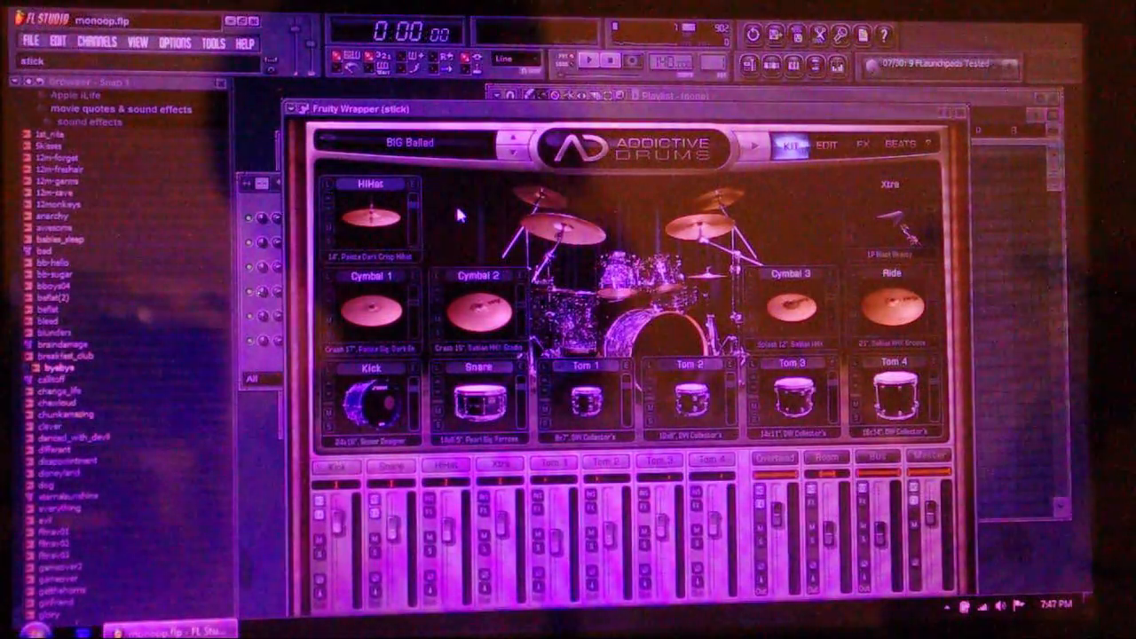
{"action": "key", "text": "g"}
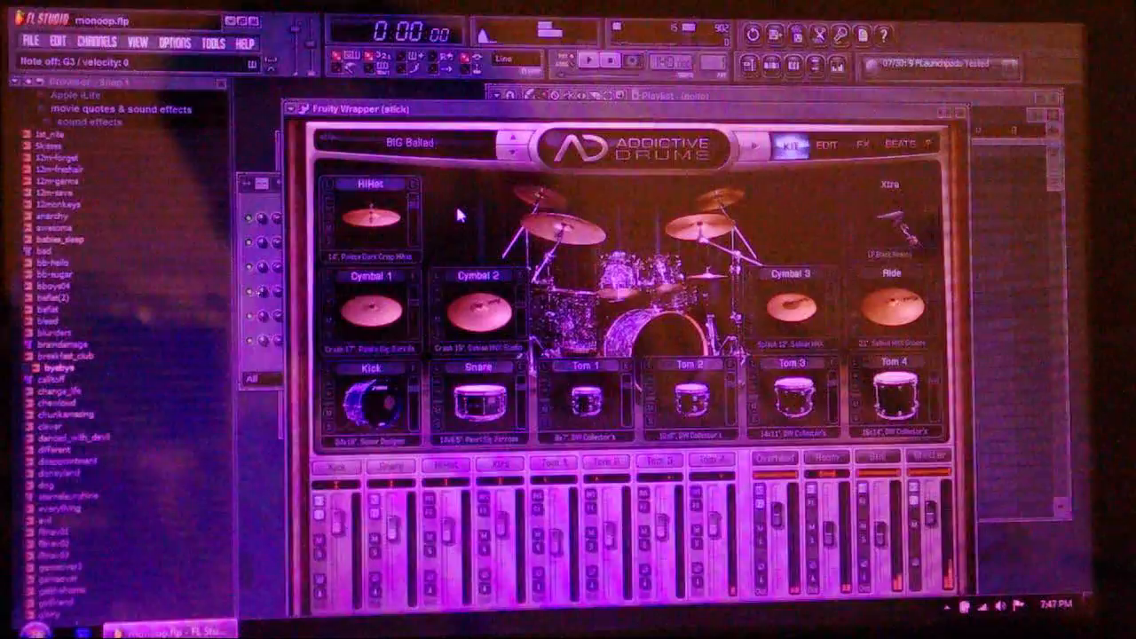